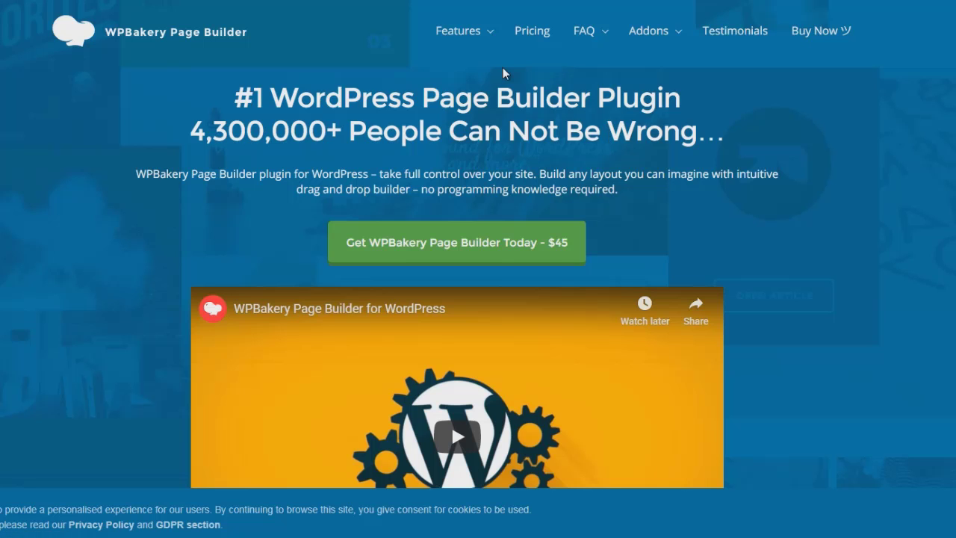
Step: Scroll down through the WPBakery Page Builder feature sections, then back up toward the top
scroll(747, 190, down, 10)
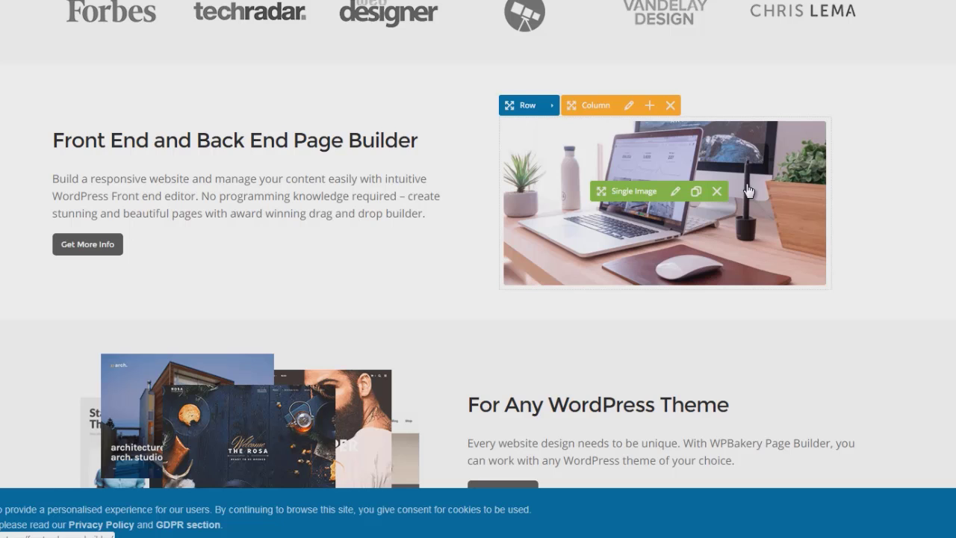
scroll(749, 190, down, 3)
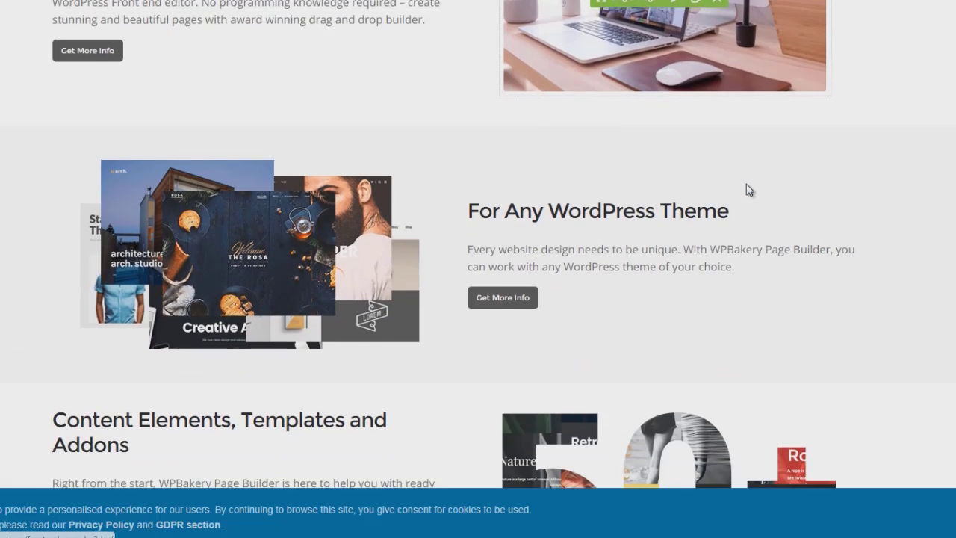
scroll(749, 189, down, 1)
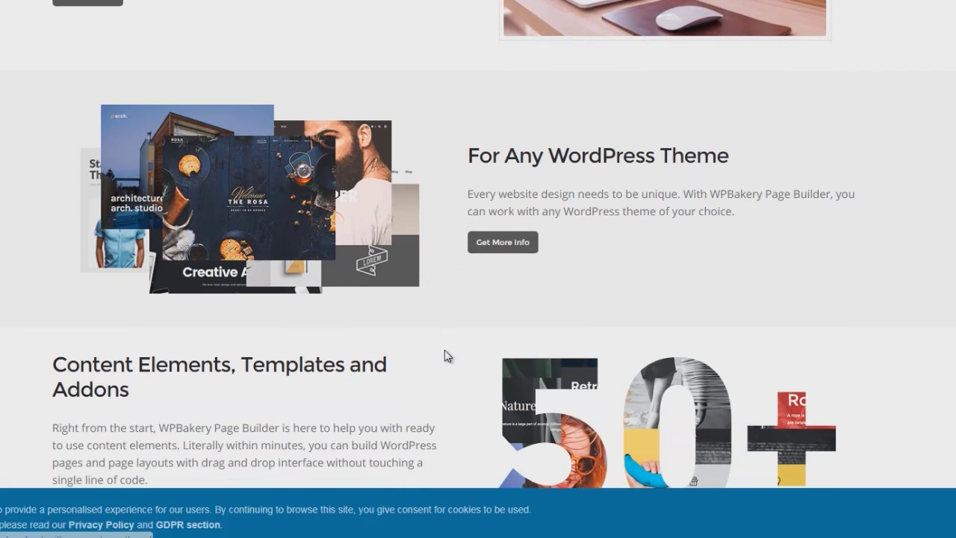
scroll(444, 351, down, 3)
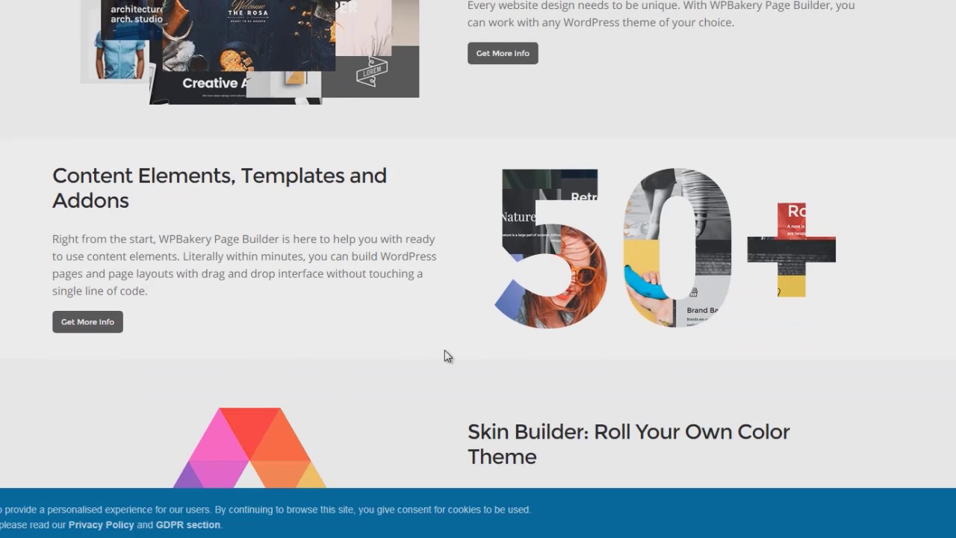
scroll(446, 355, down, 4)
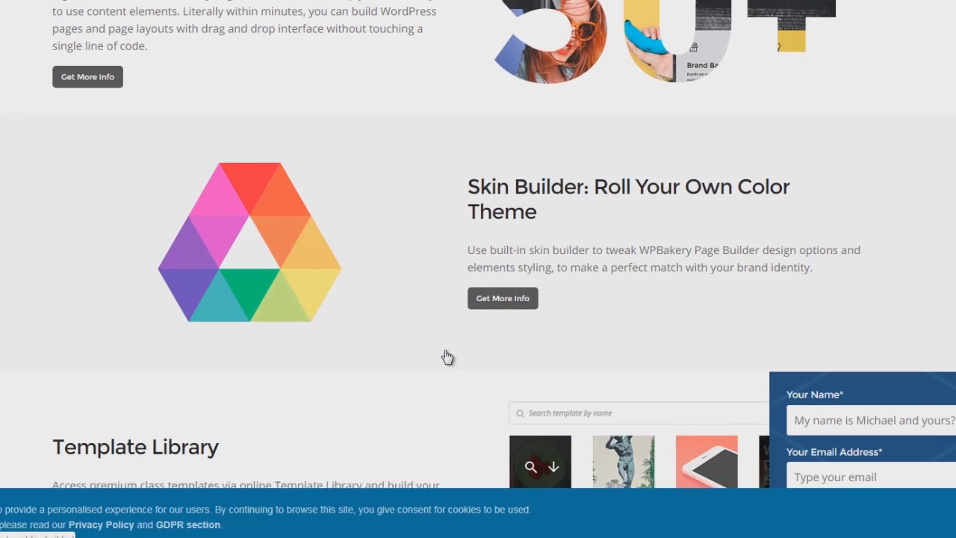
scroll(446, 356, down, 5)
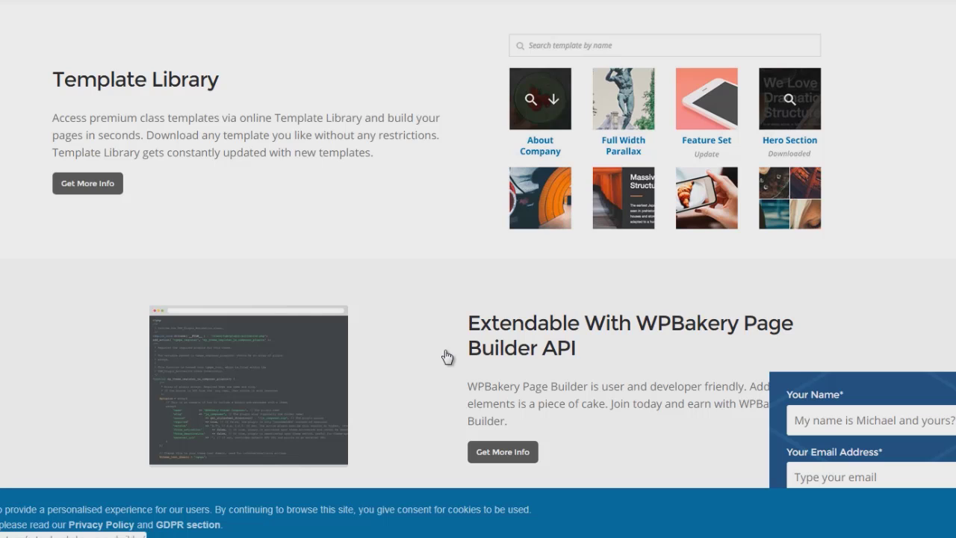
scroll(447, 357, down, 1)
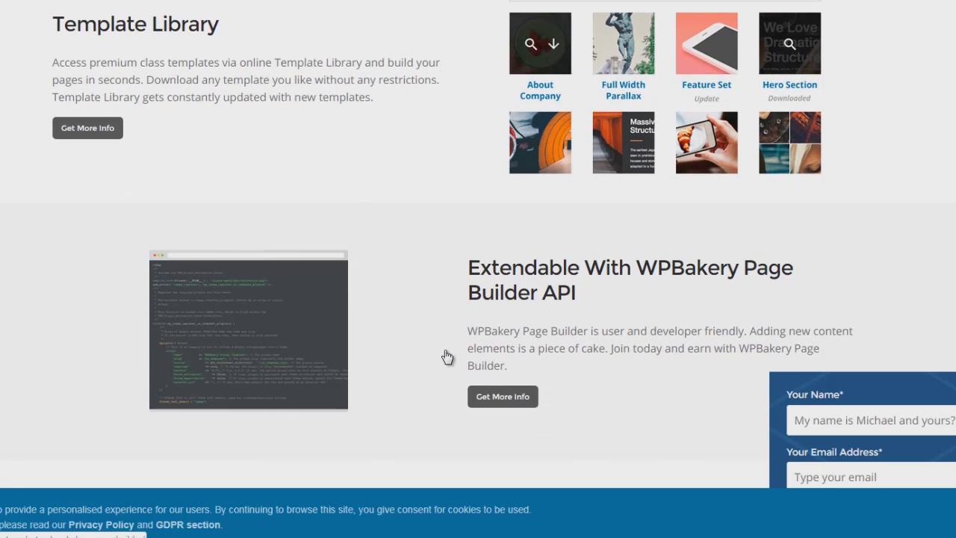
scroll(446, 357, down, 7)
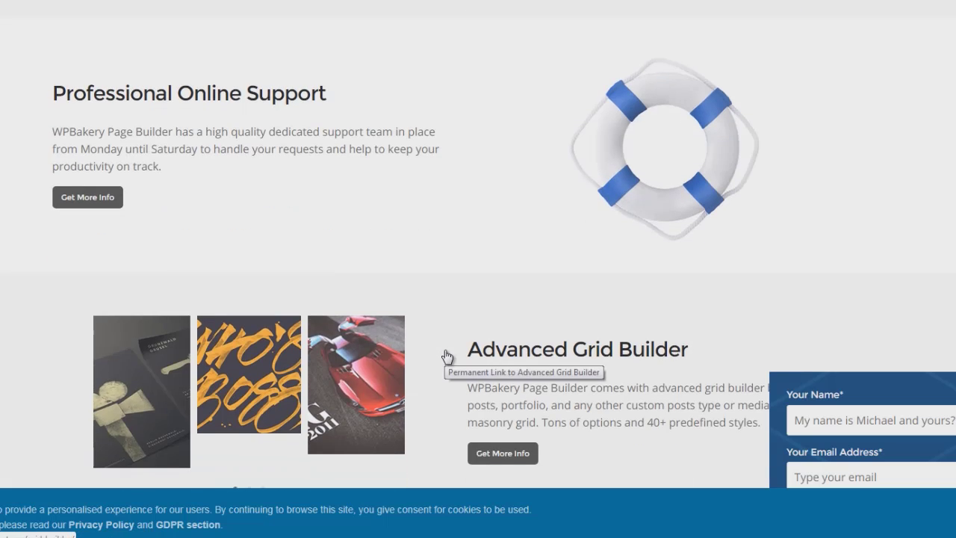
scroll(447, 356, down, 5)
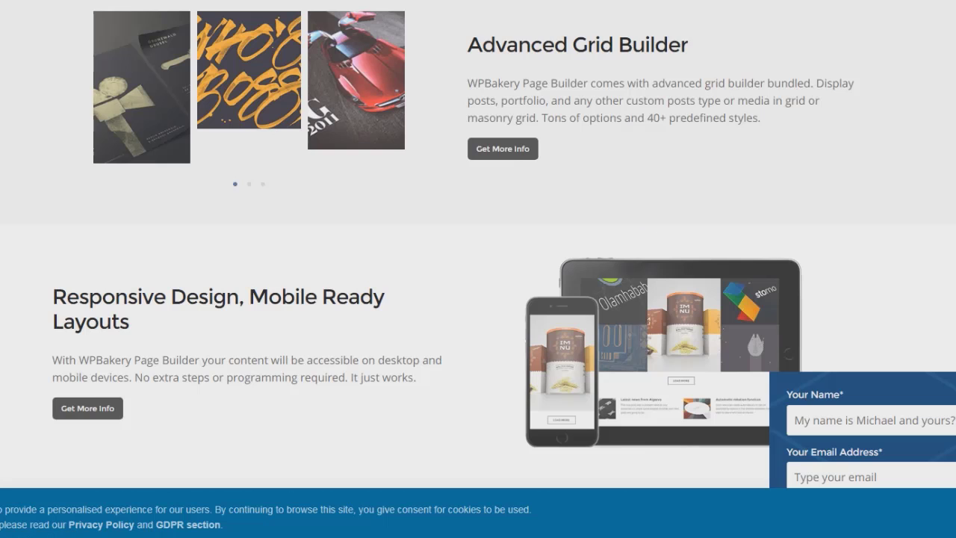
scroll(477, 363, up, 10)
scroll(477, 363, up, 10)
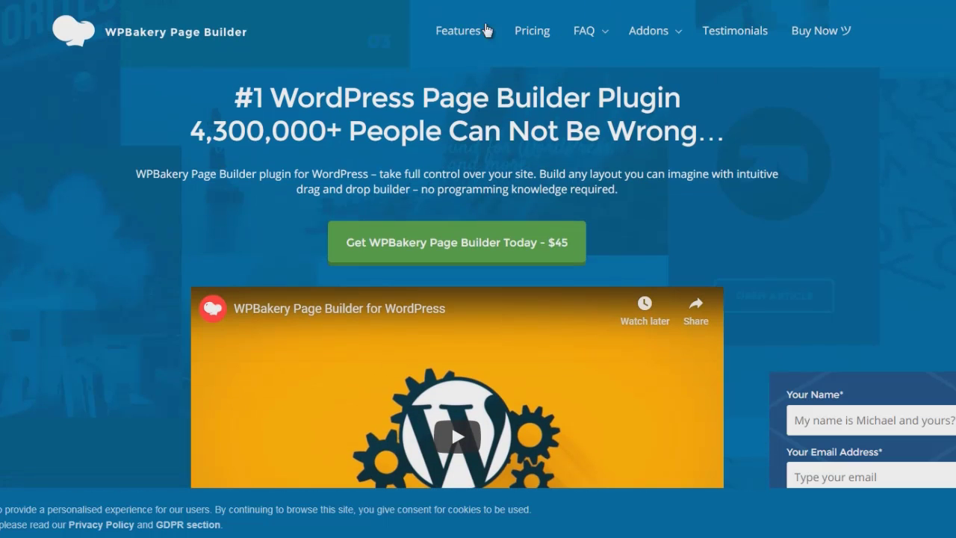
mouse_move(487, 30)
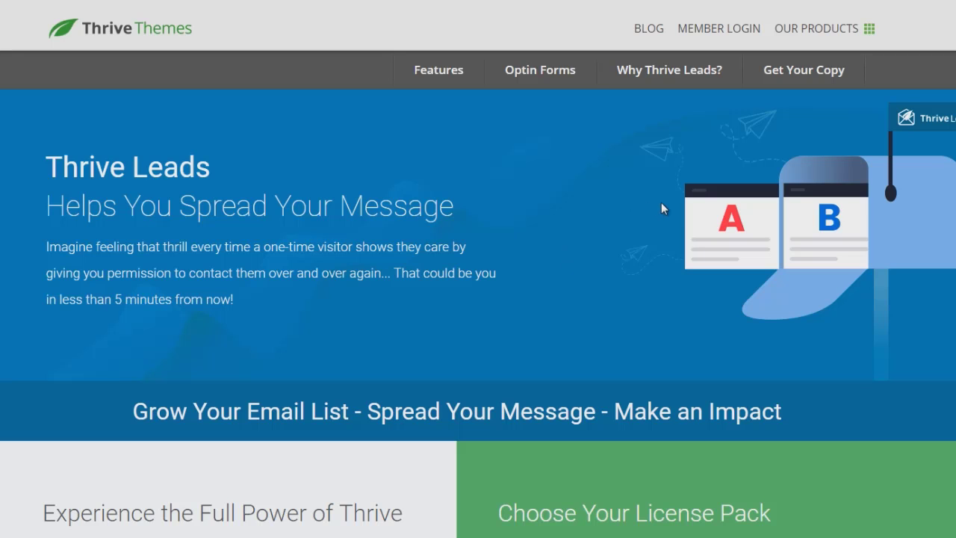
Step: Scroll down the Thrive Leads page through its pricing, guarantee, FAQ and feature sections
drag(782, 150, 45, 153)
scroll(45, 153, down, 2)
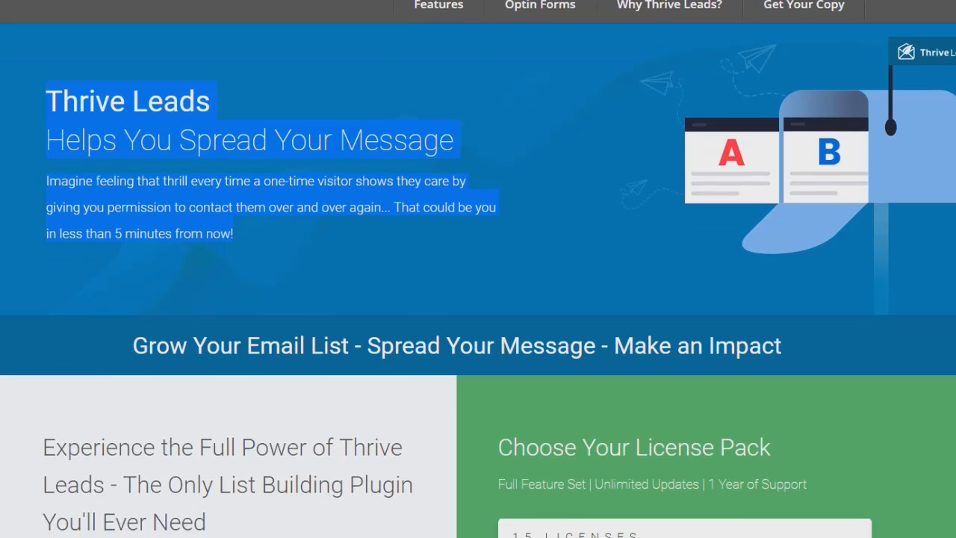
scroll(478, 269, down, 3)
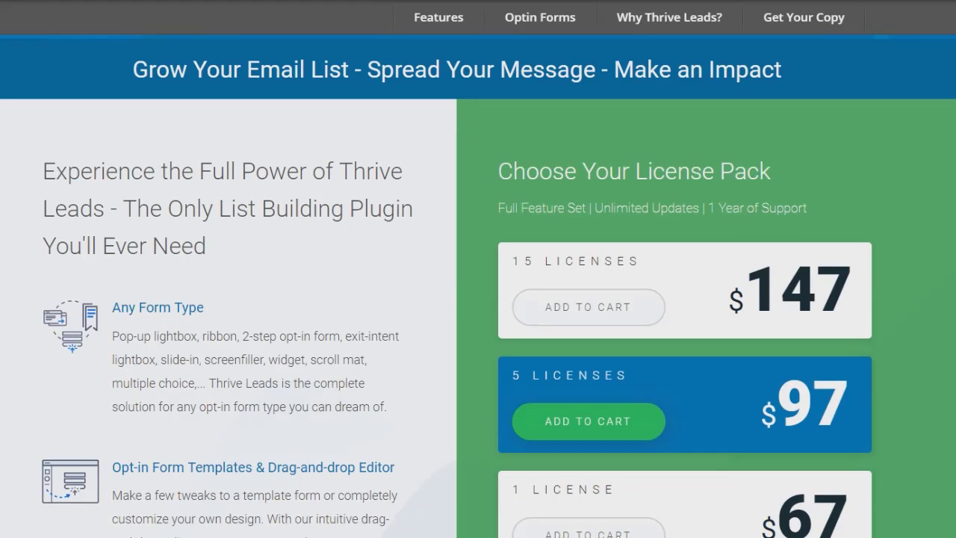
scroll(478, 269, down, 1)
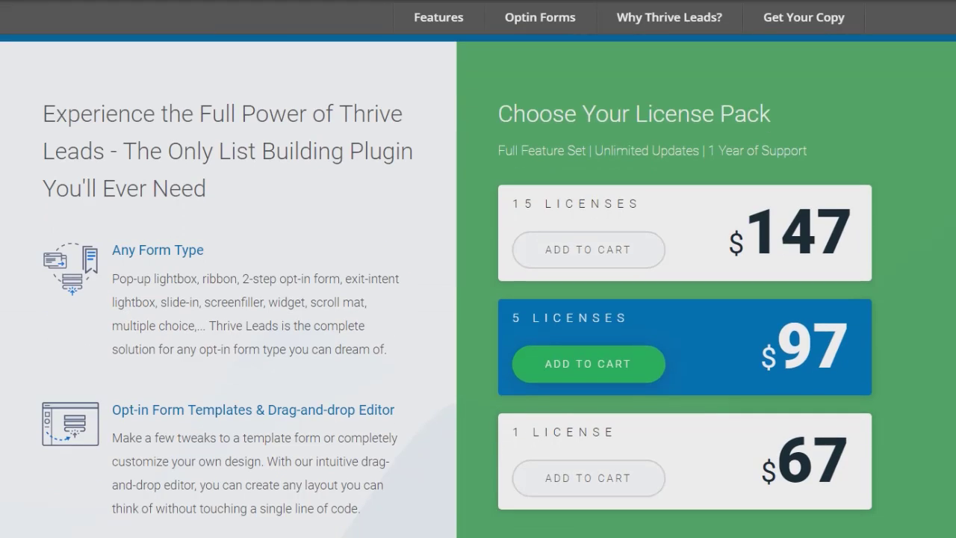
scroll(478, 286, down, 2)
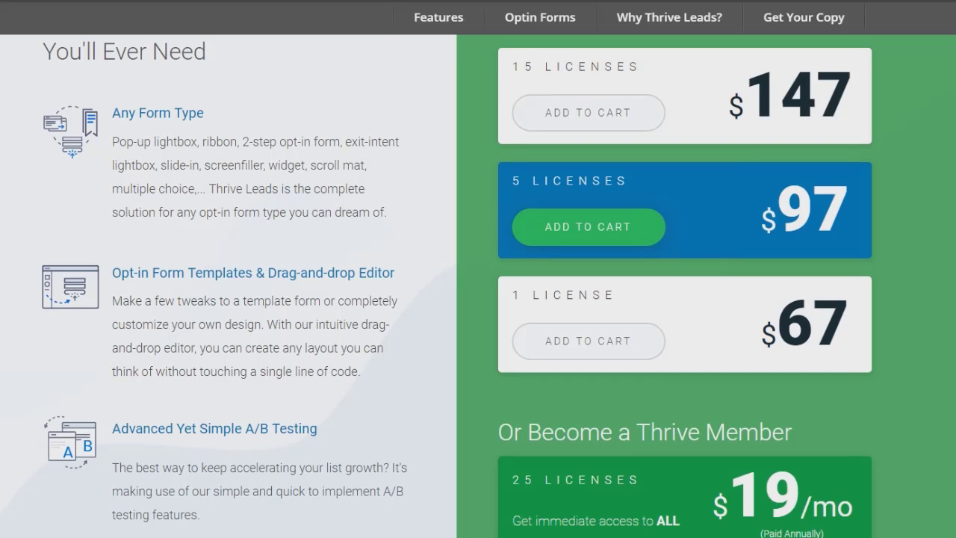
scroll(478, 286, down, 1)
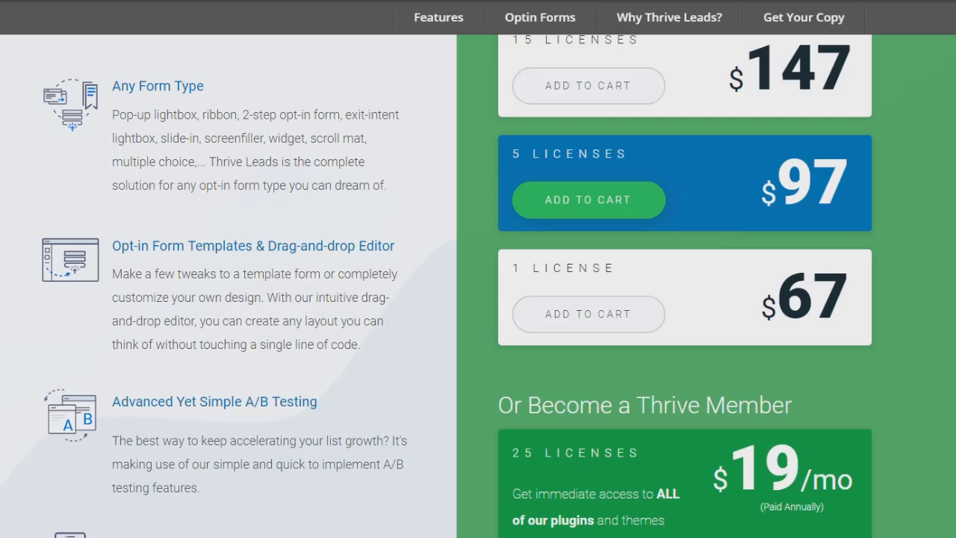
scroll(478, 284, down, 6)
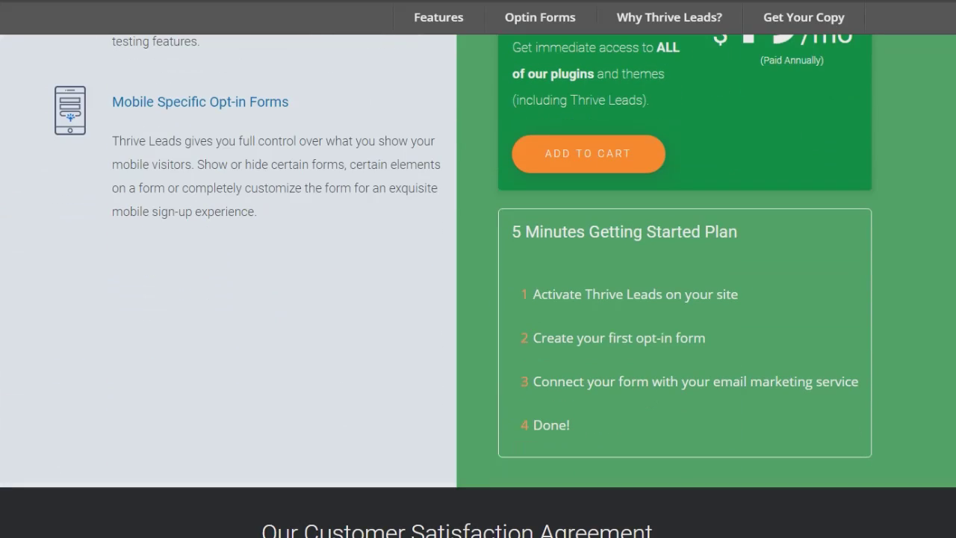
scroll(478, 284, down, 3)
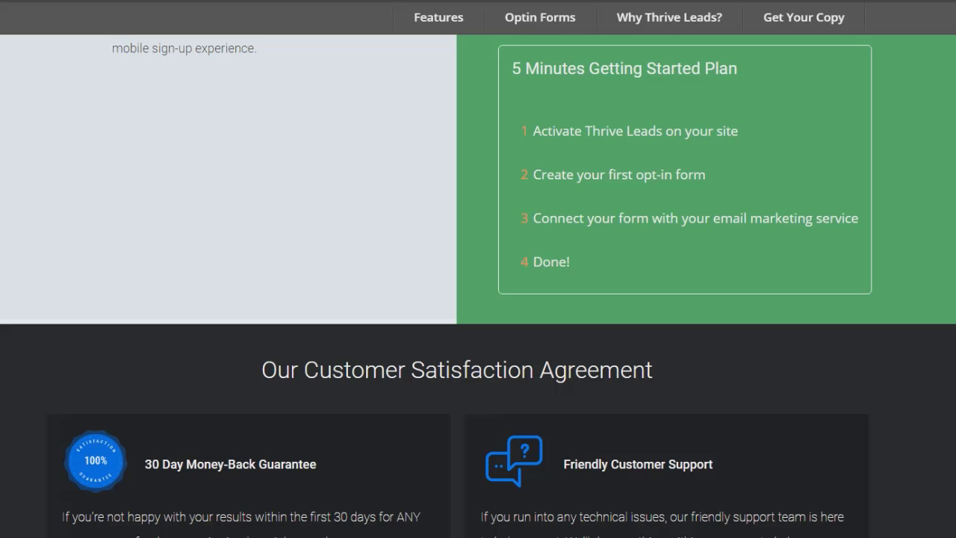
scroll(478, 284, down, 4)
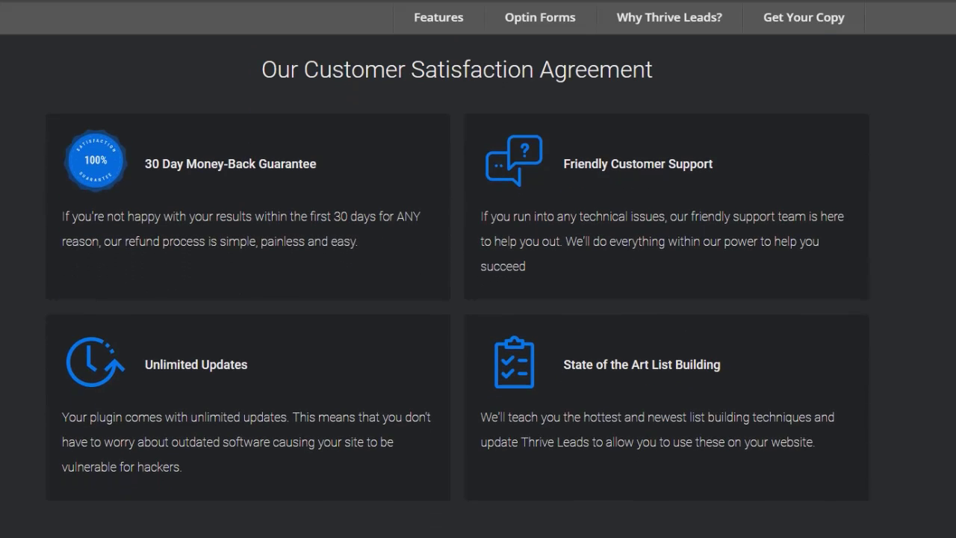
scroll(478, 284, down, 8)
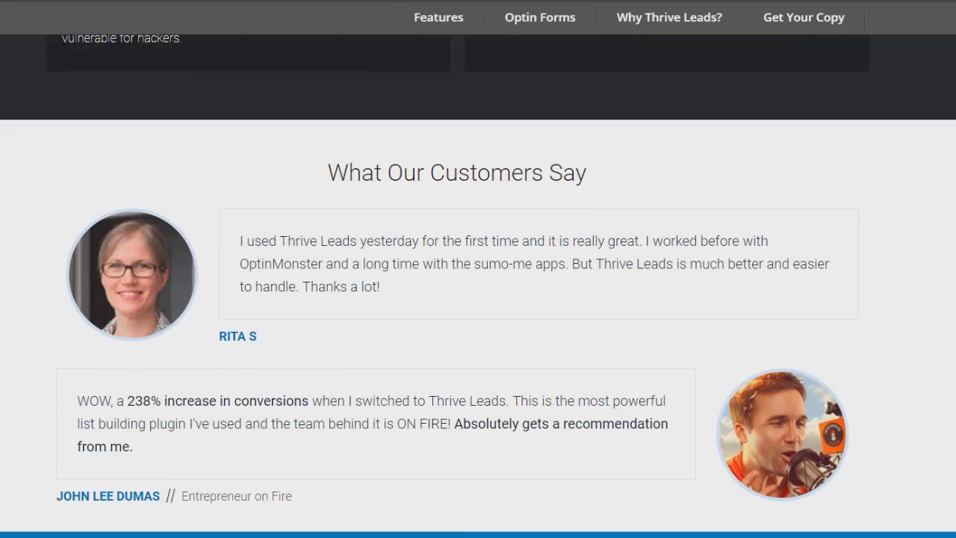
scroll(478, 284, down, 2)
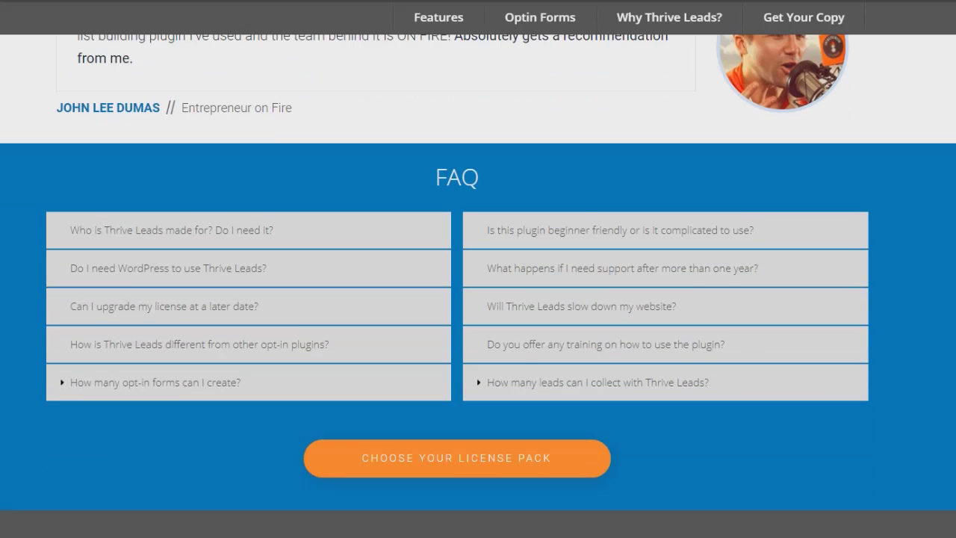
scroll(478, 284, down, 5)
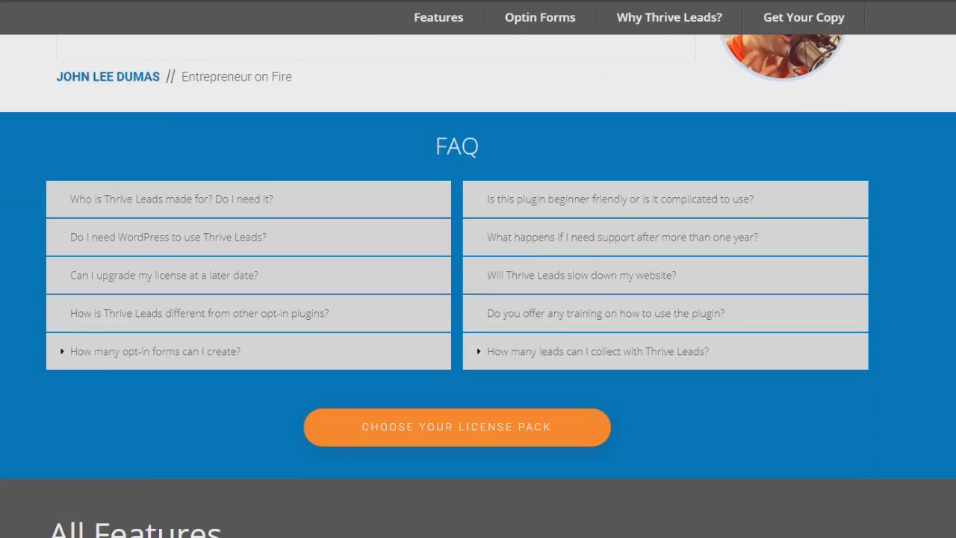
scroll(478, 299, down, 1)
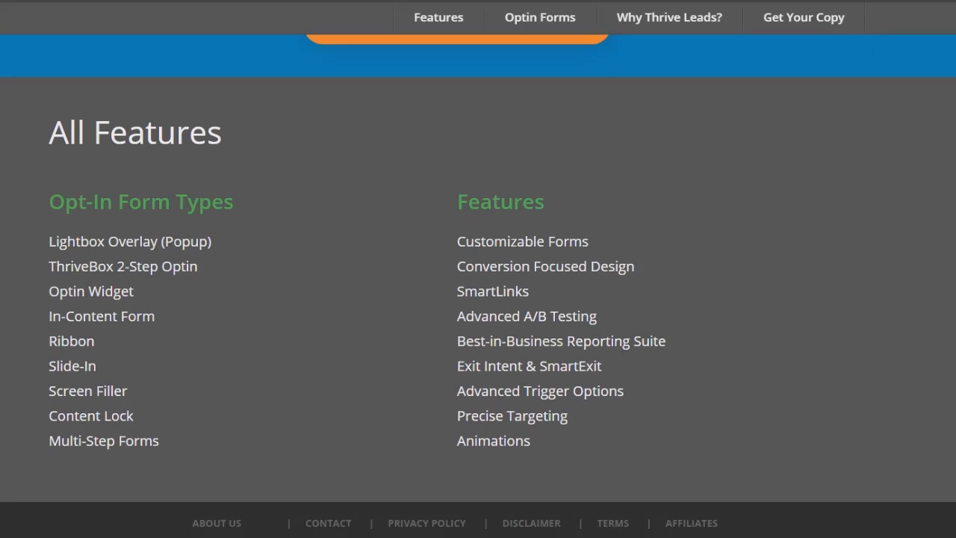
scroll(478, 284, up, 20)
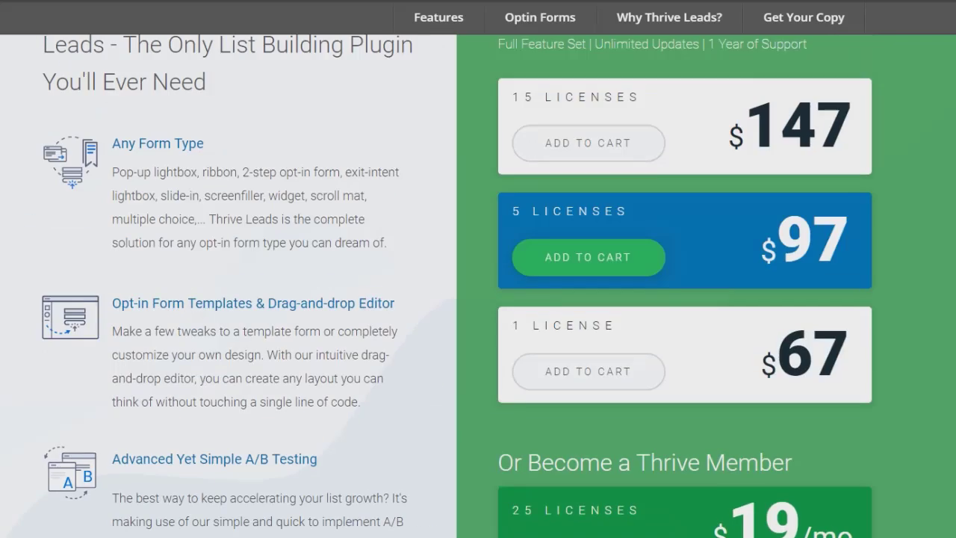
scroll(889, 253, down, 2)
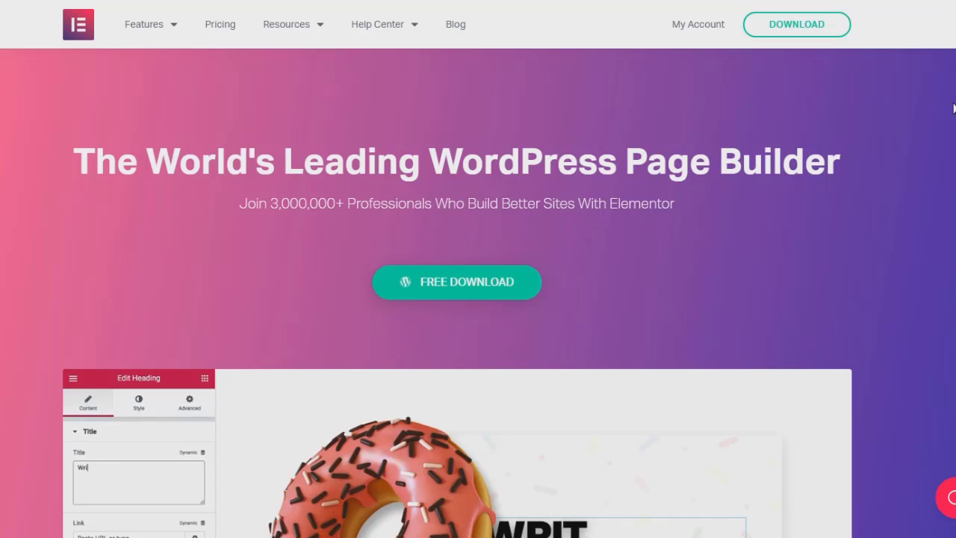
Step: Scroll the Elementor homepage through the Design, Marketing and Development sections to the reviews carousel
scroll(590, 210, down, 2)
scroll(589, 209, down, 2)
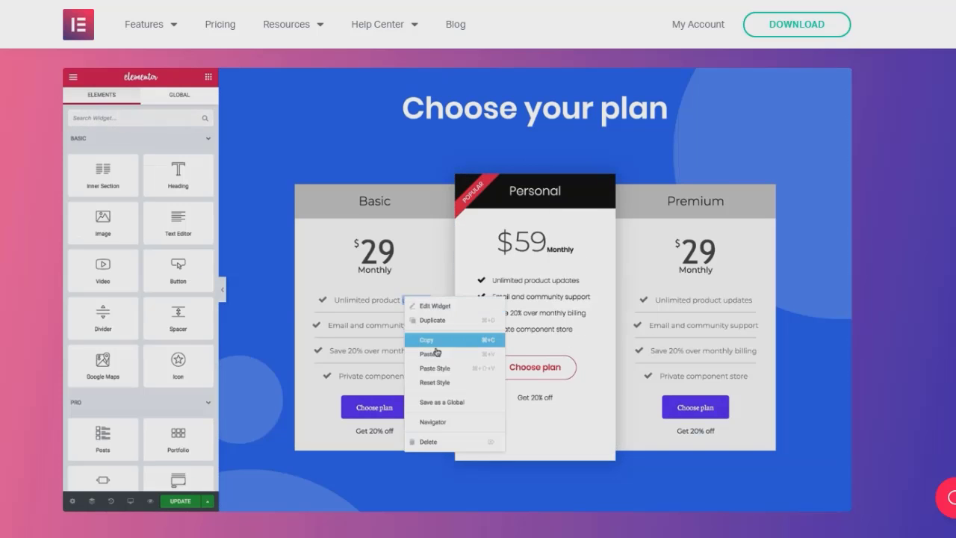
scroll(532, 284, down, 1)
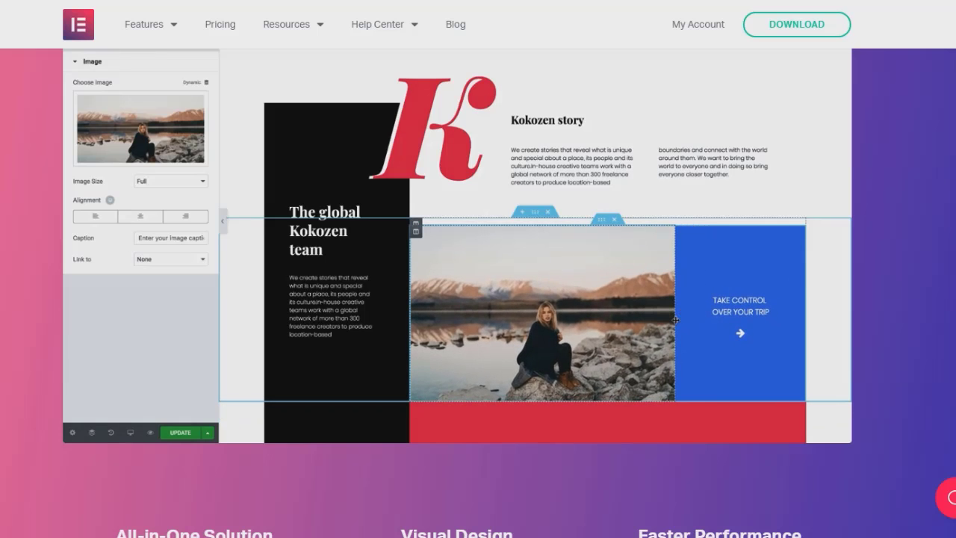
scroll(478, 284, down, 5)
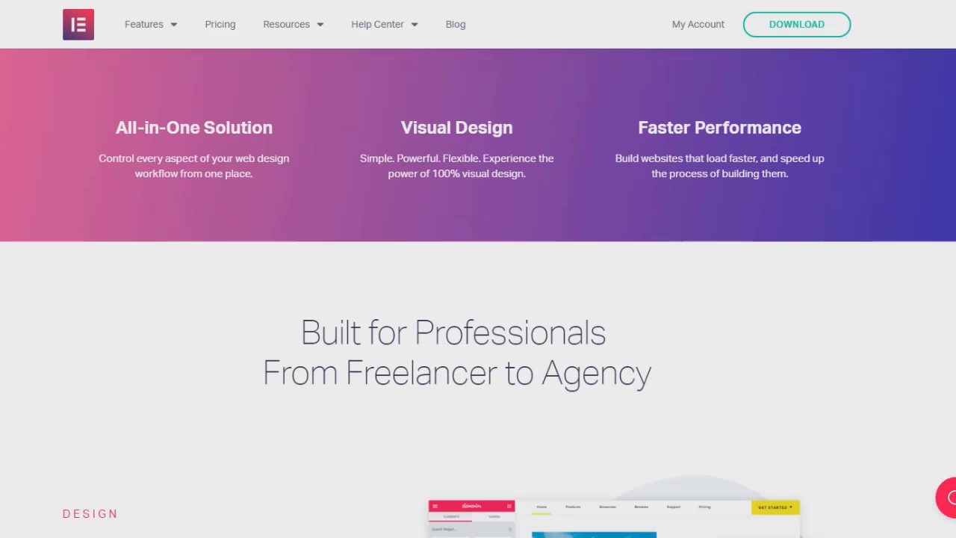
scroll(479, 298, down, 2)
scroll(478, 299, up, 1)
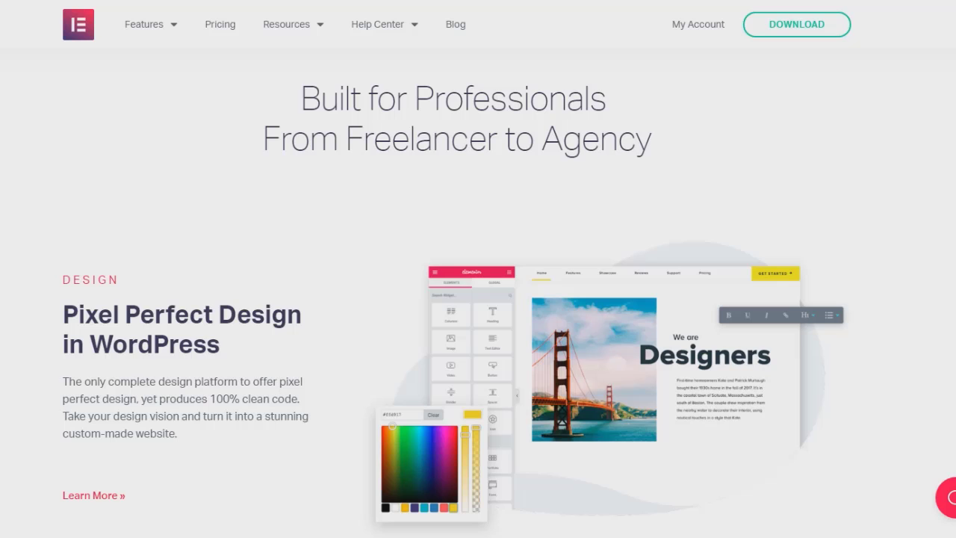
scroll(479, 292, down, 7)
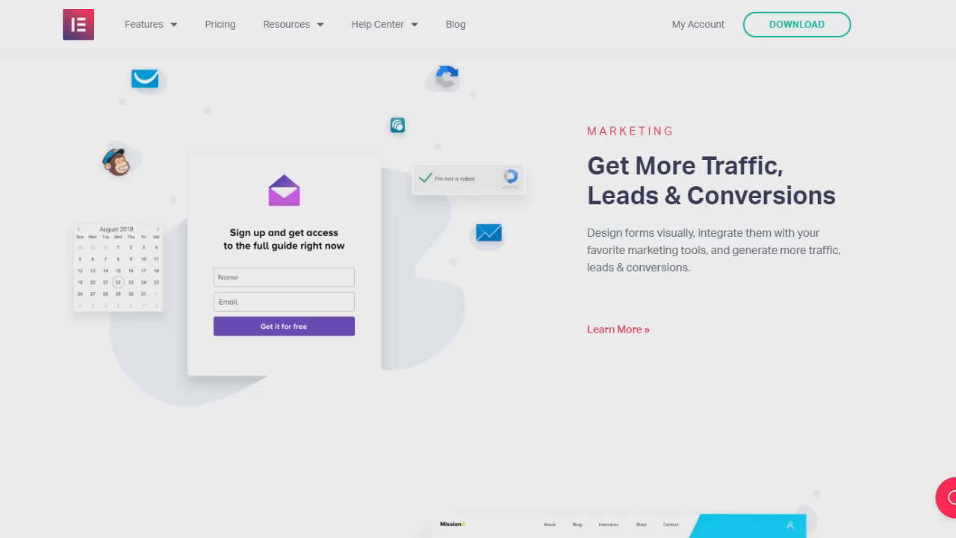
scroll(479, 291, down, 1)
scroll(478, 291, up, 1)
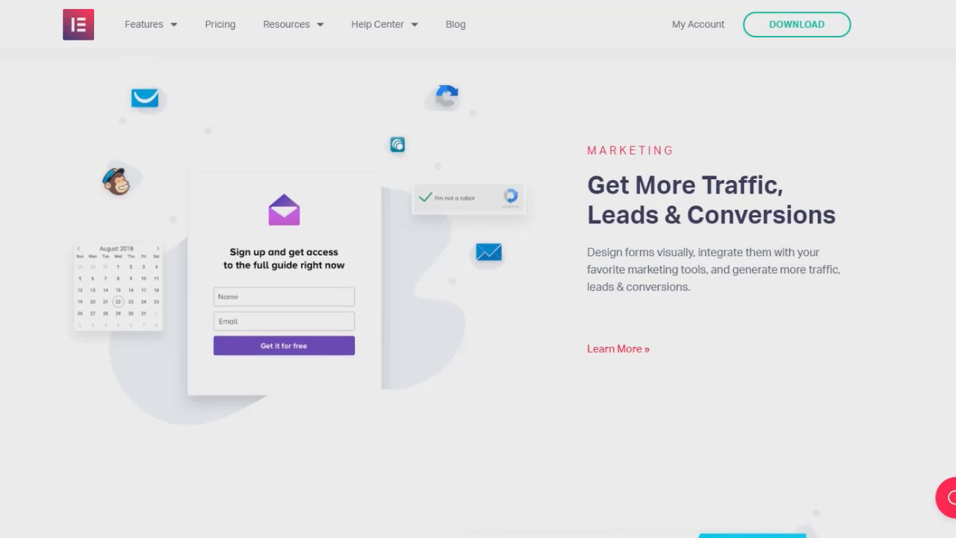
scroll(478, 291, down, 5)
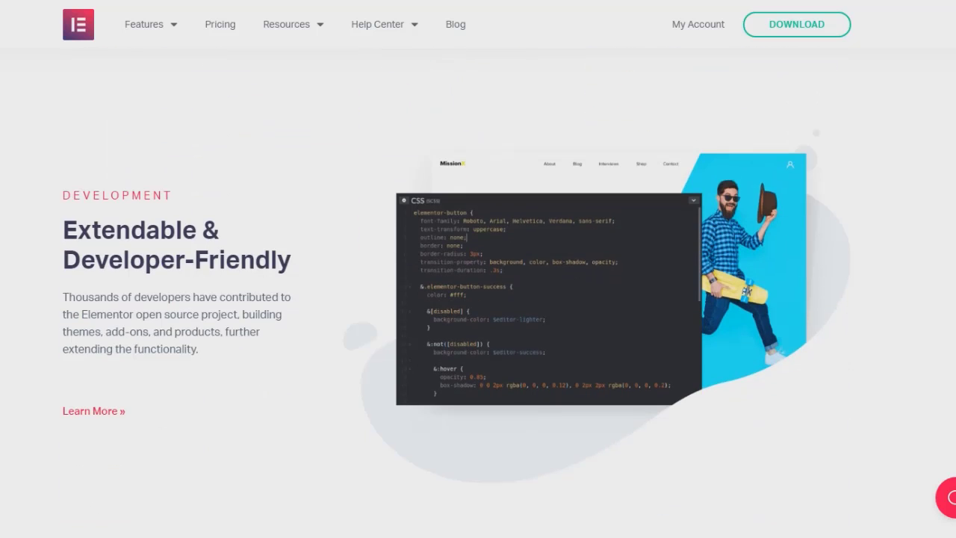
scroll(478, 291, down, 1)
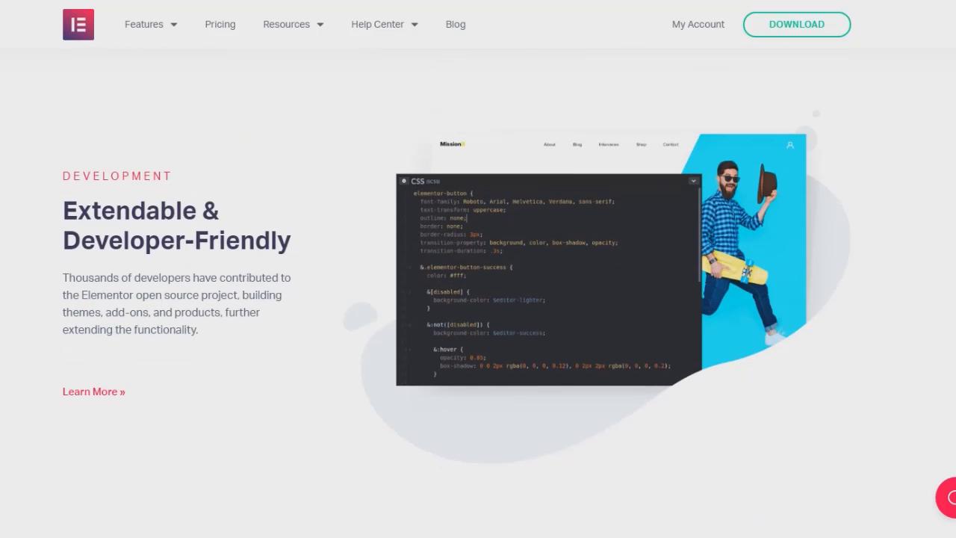
scroll(478, 292, down, 7)
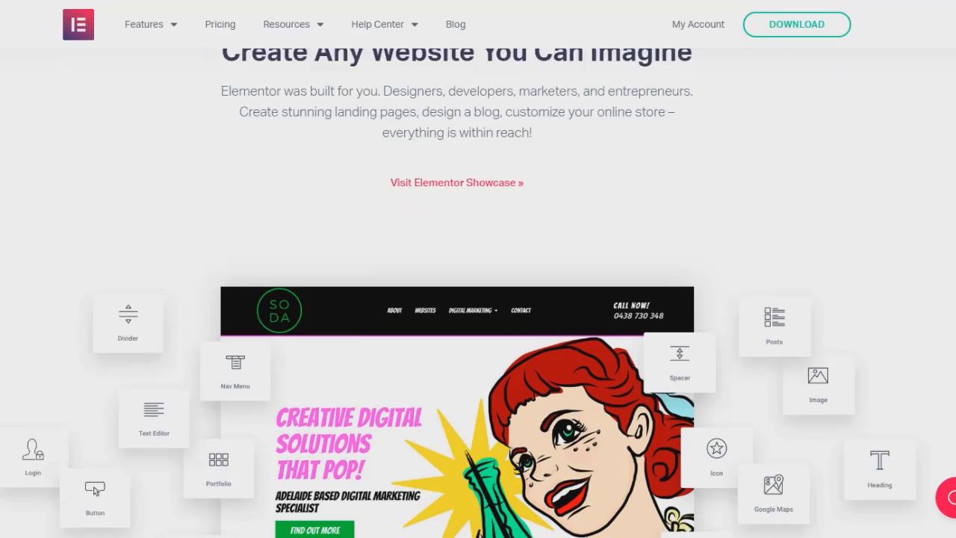
scroll(478, 292, down, 2)
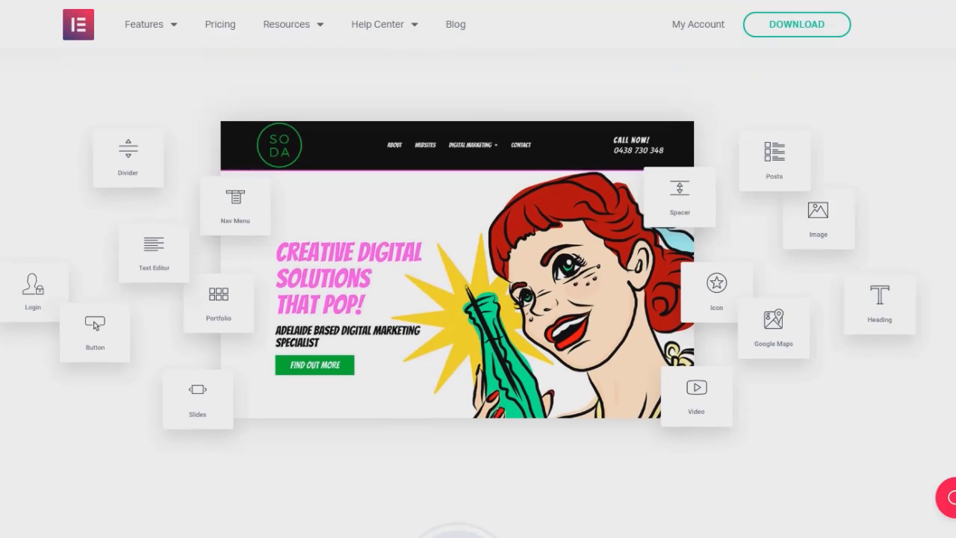
scroll(95, 326, down, 6)
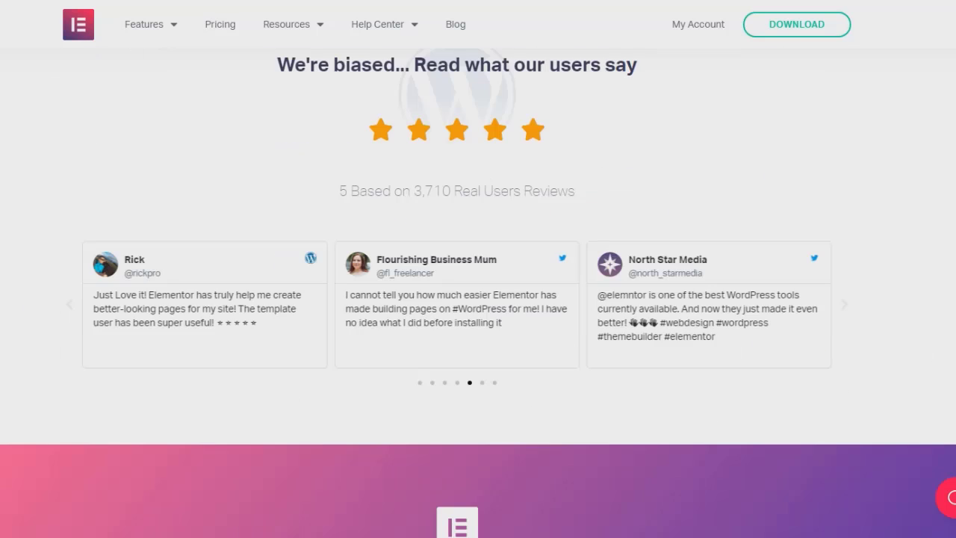
scroll(478, 292, down, 2)
scroll(491, 115, down, 9)
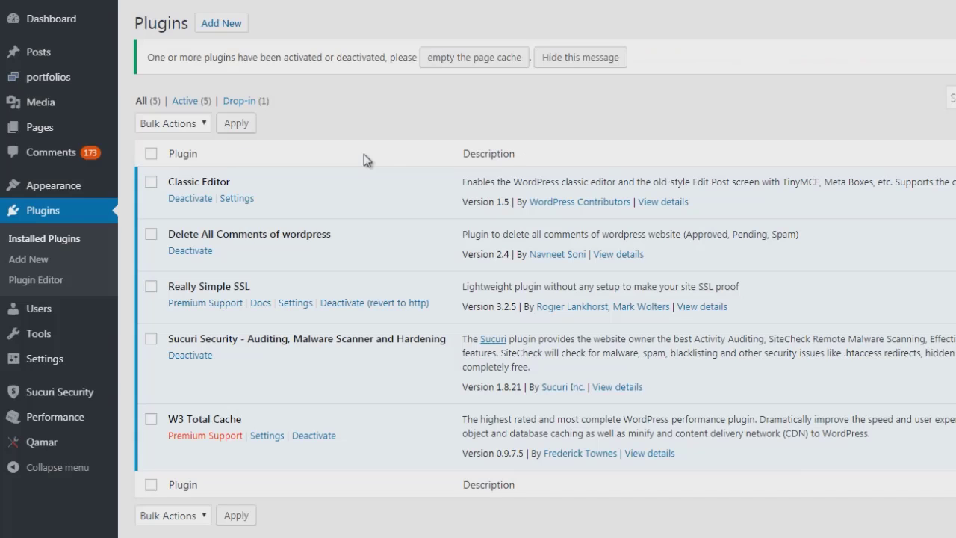
Step: Deactivate Classic Editor, then search the plugin directory for 'elementor' and install Elementor Page Builder
click(183, 199)
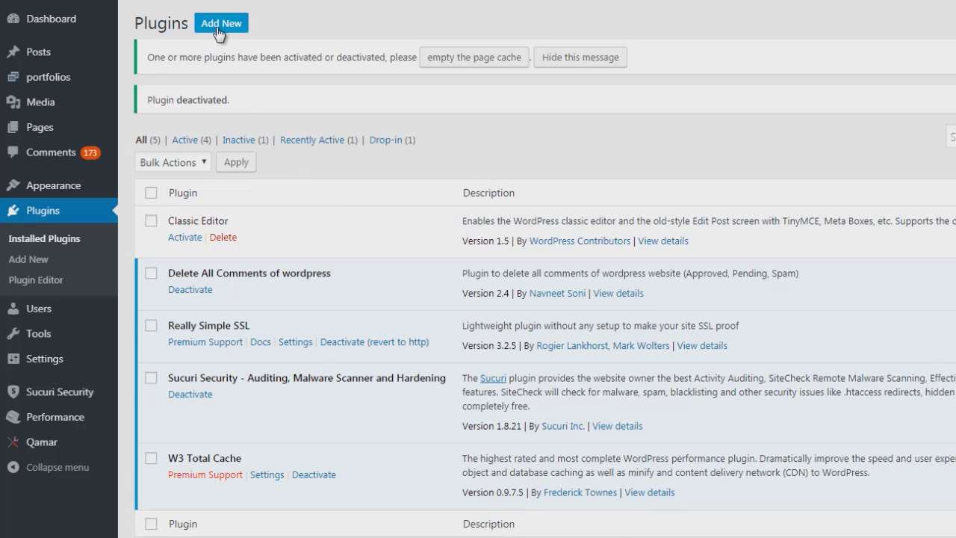
click(219, 28)
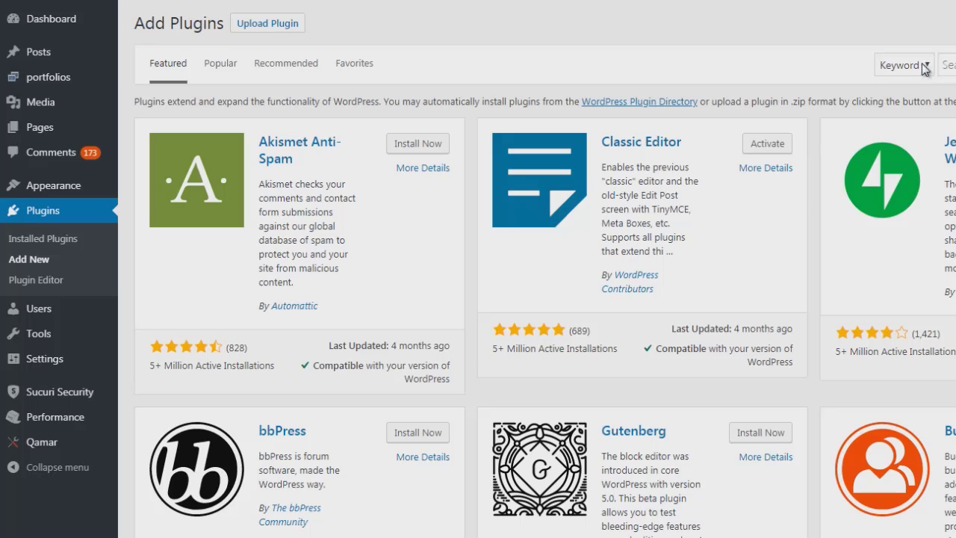
click(947, 65)
text(ele)
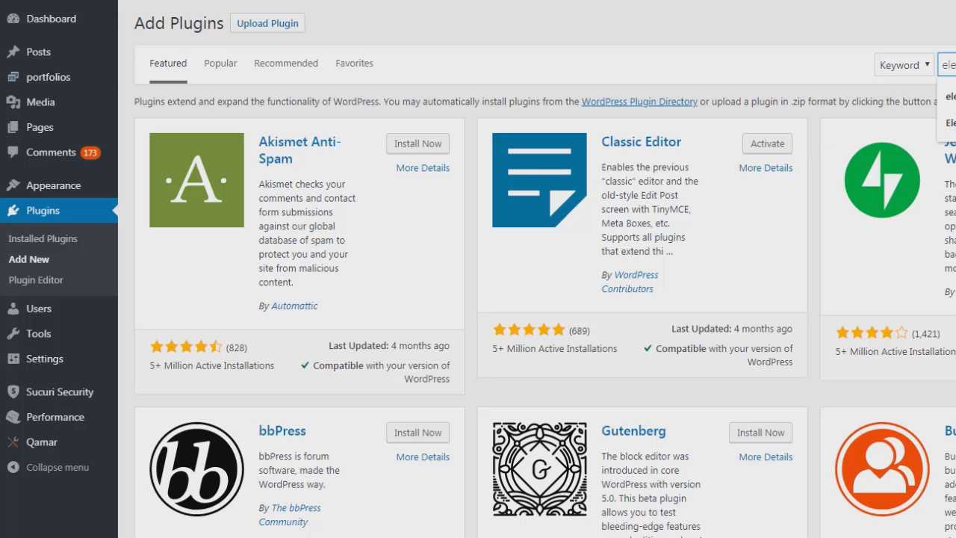
text(mentor)
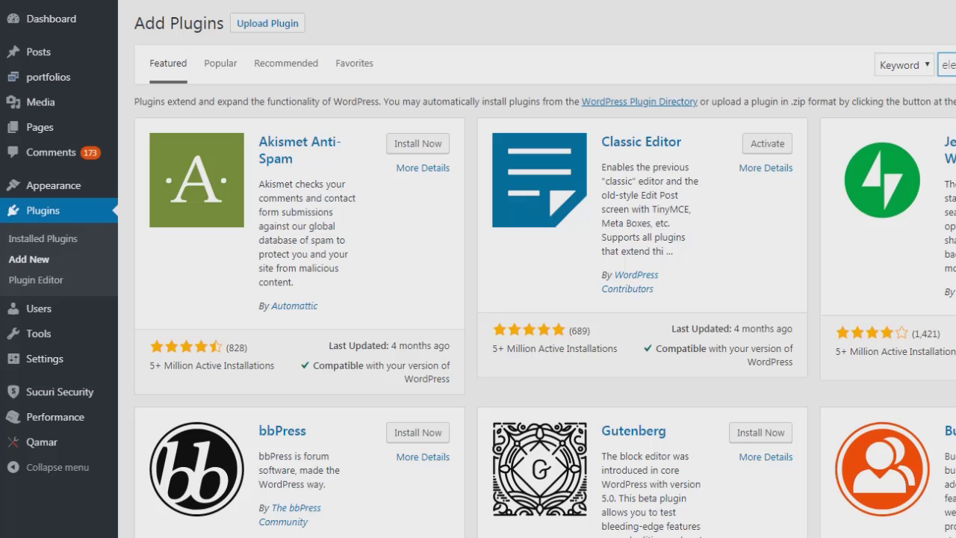
key(Return)
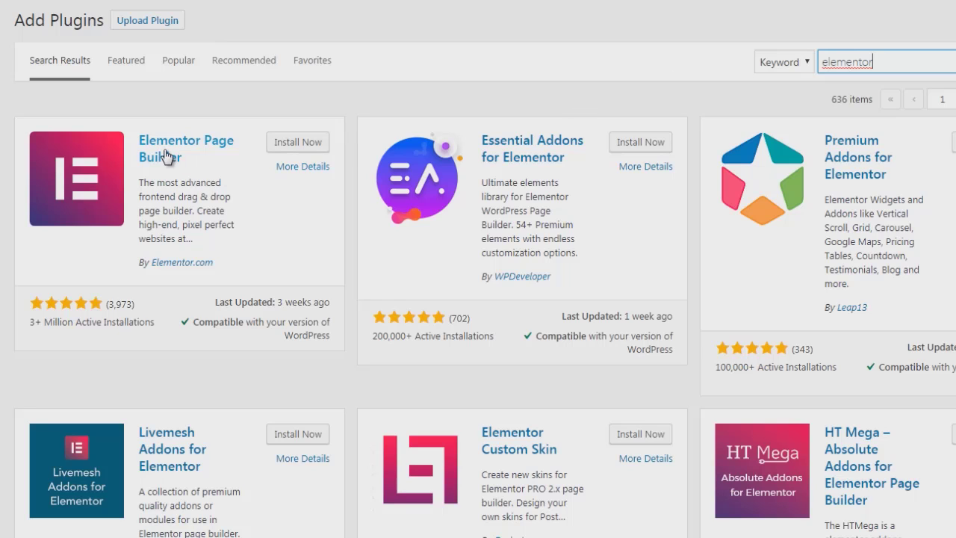
click(290, 144)
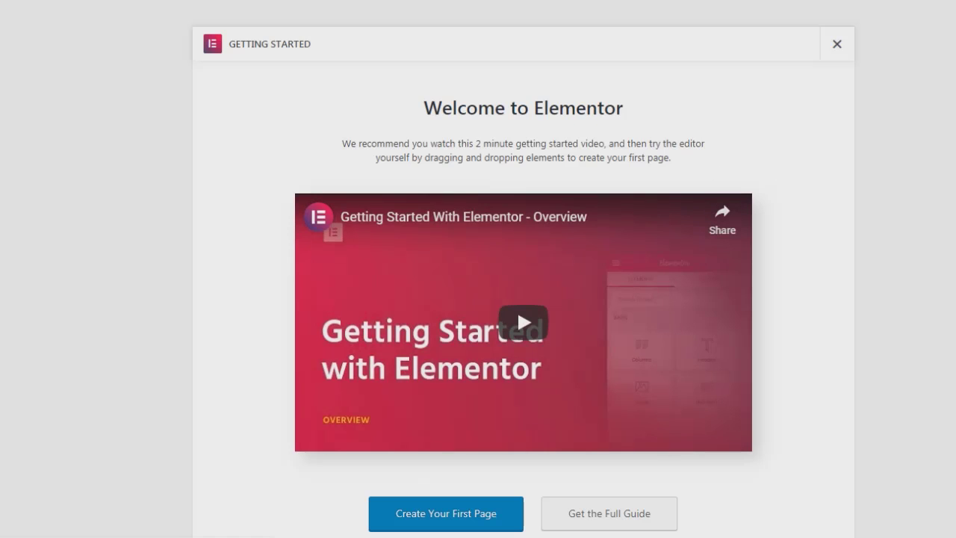
Step: Create the first Elementor page, opening the blank 'Elementor #1462' in the editor
scroll(517, 308, down, 1)
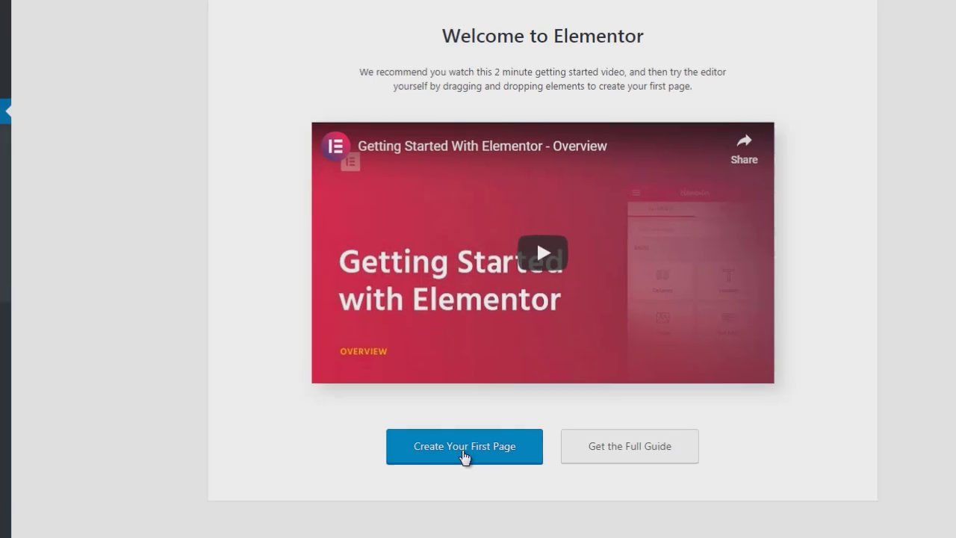
click(556, 468)
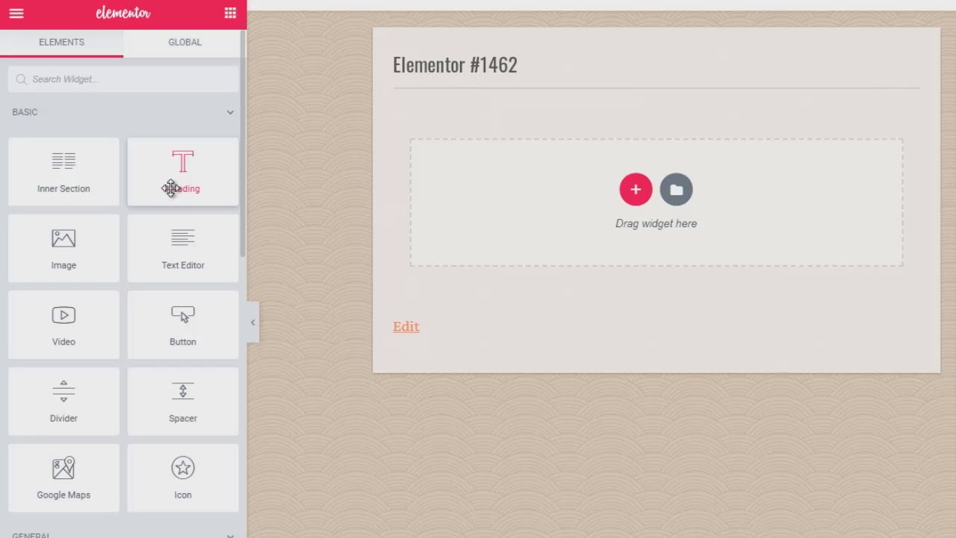
Step: Drop a Progress Bar widget onto the page, titled 'My Skill' showing Web Designer at 50%
scroll(242, 240, down, 1)
scroll(240, 239, down, 2)
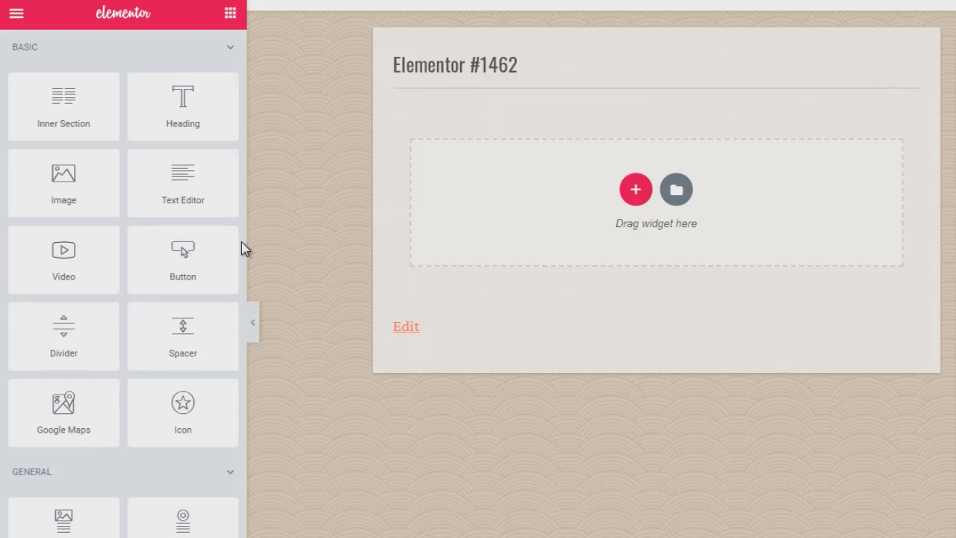
scroll(240, 314, down, 3)
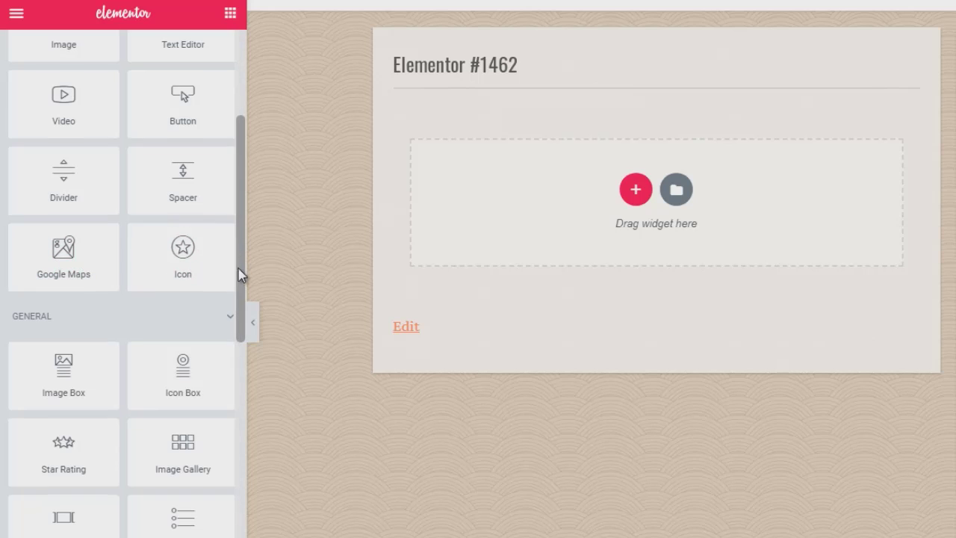
scroll(239, 275, down, 3)
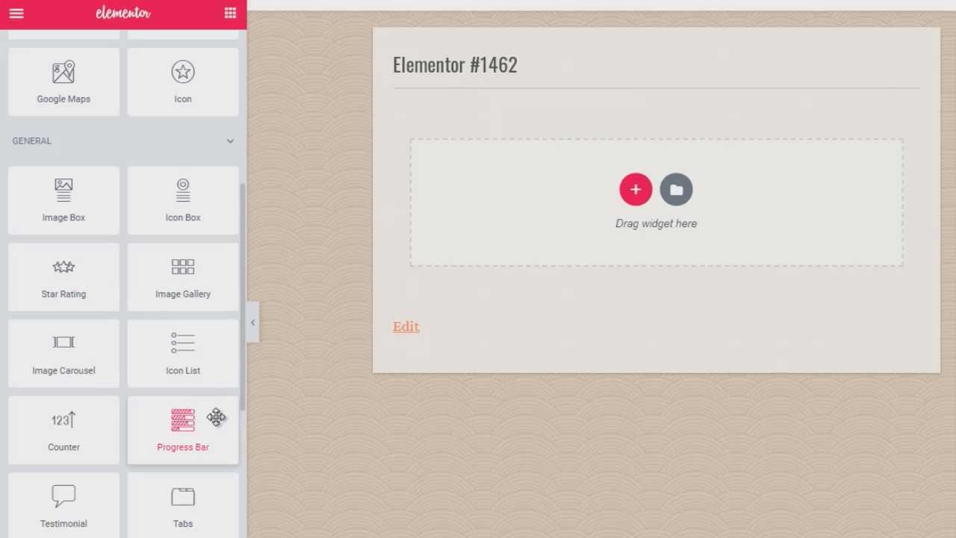
drag(239, 356, 241, 404)
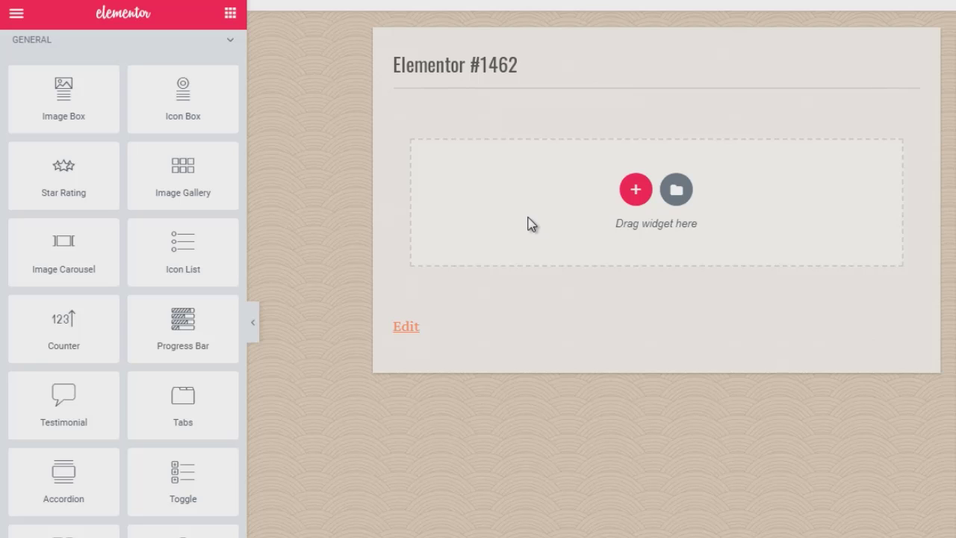
drag(205, 333, 664, 184)
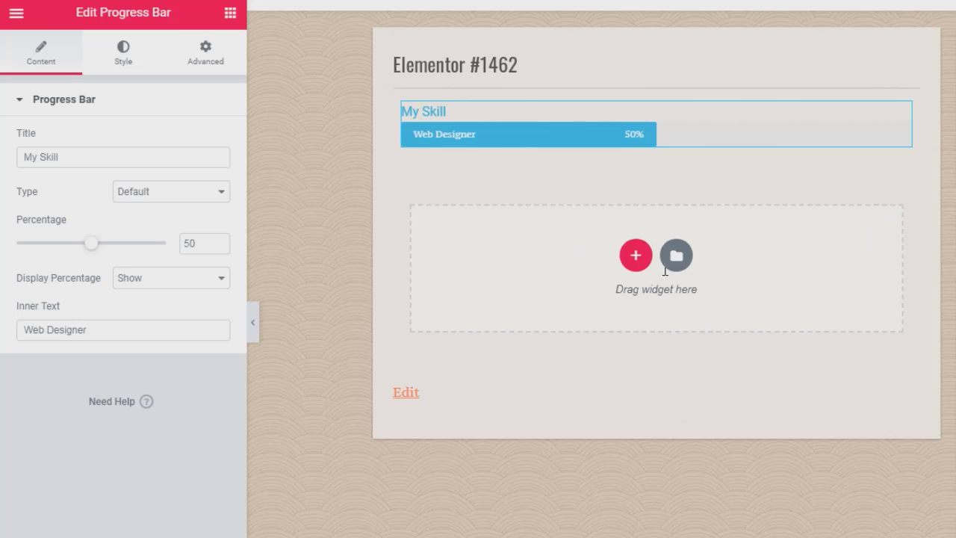
click(636, 257)
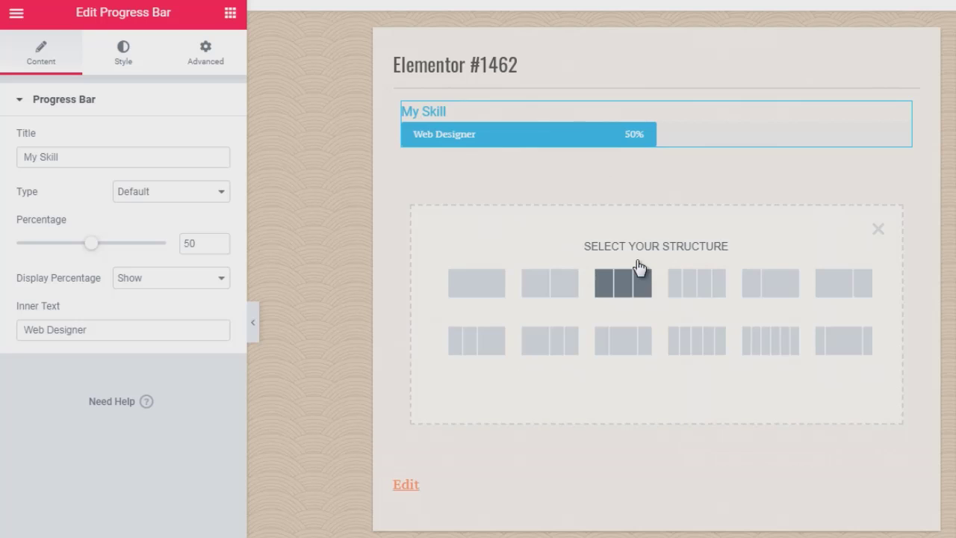
Step: Add a two-column section with a Heading left and an Image right, then delete the progress-bar section
click(537, 290)
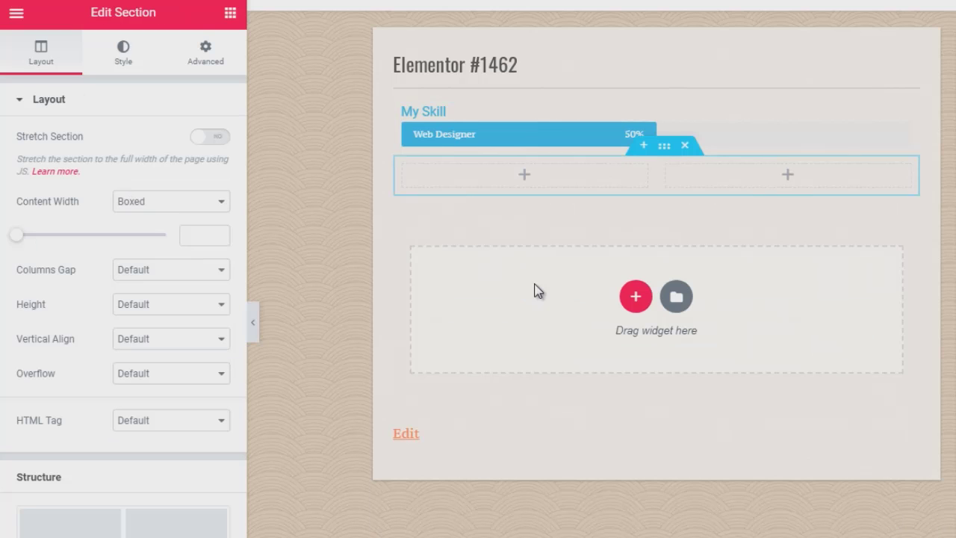
click(544, 176)
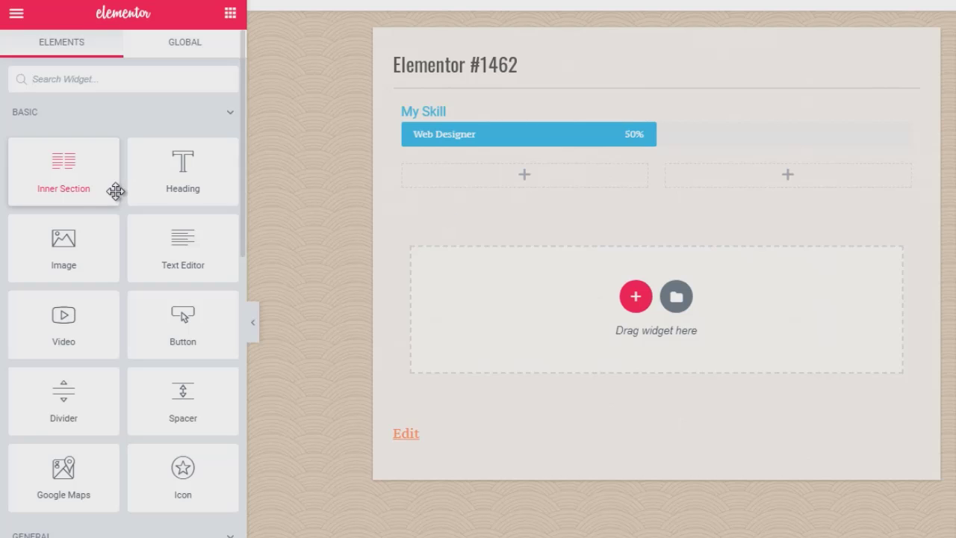
drag(192, 167, 472, 177)
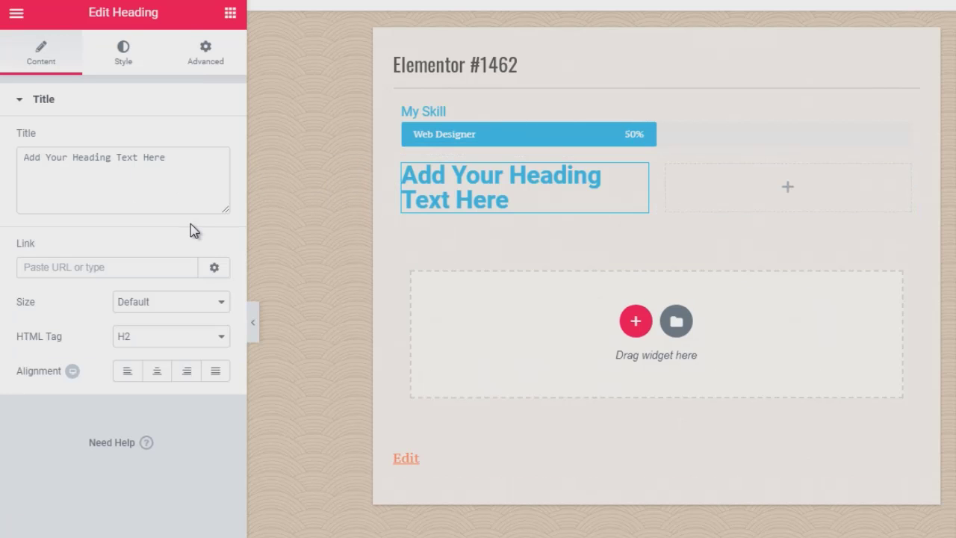
click(17, 13)
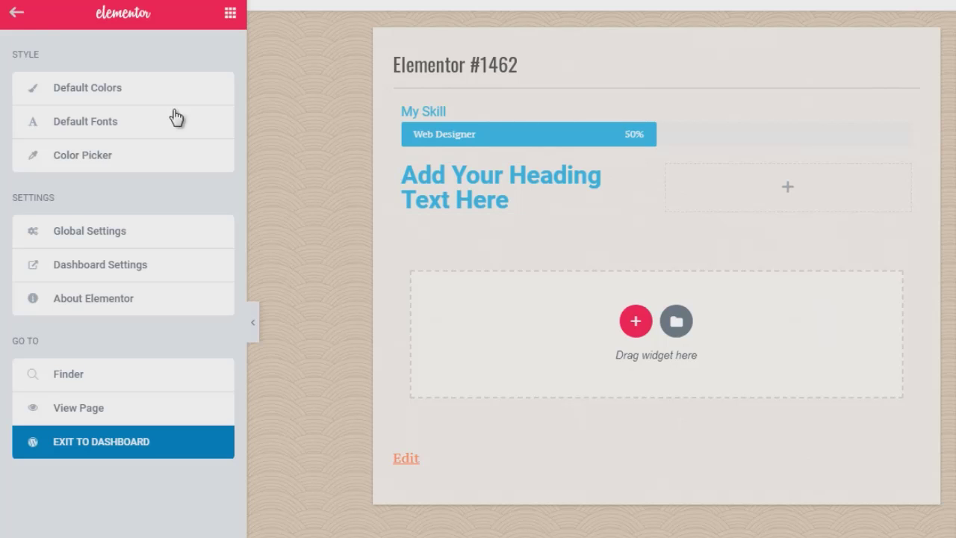
click(789, 191)
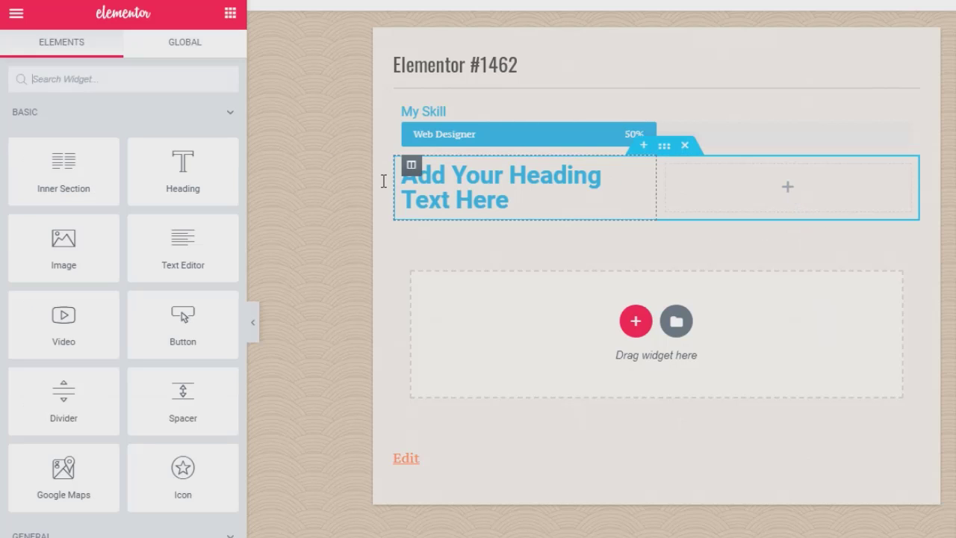
drag(70, 261, 741, 197)
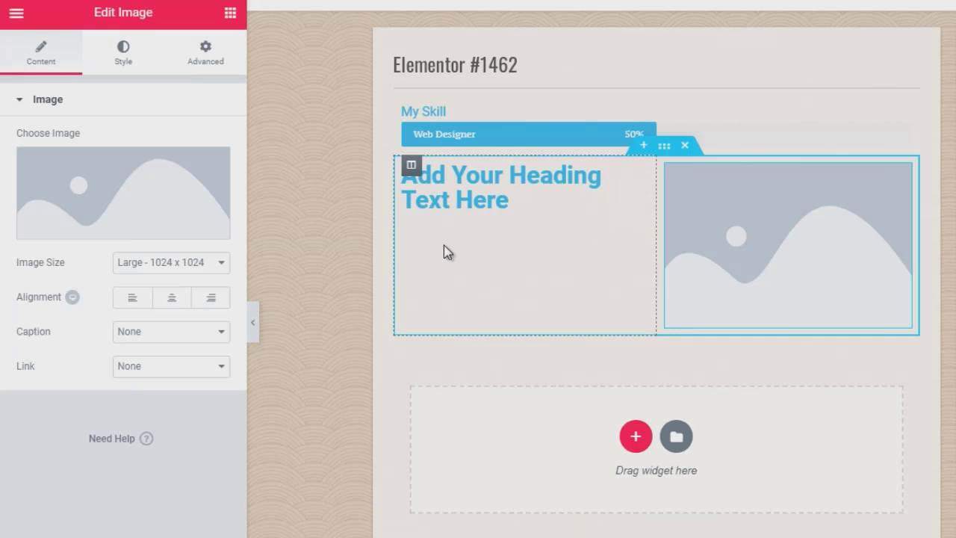
click(335, 290)
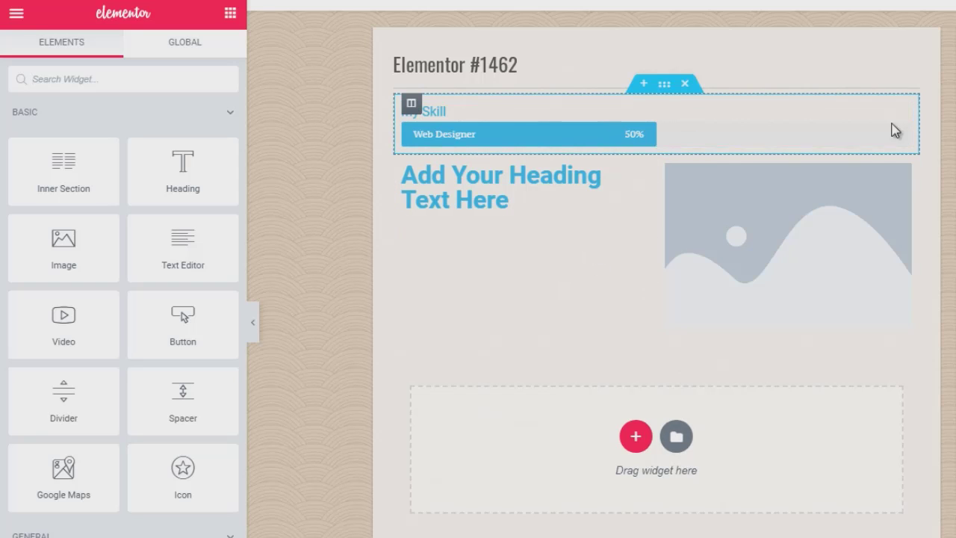
click(686, 87)
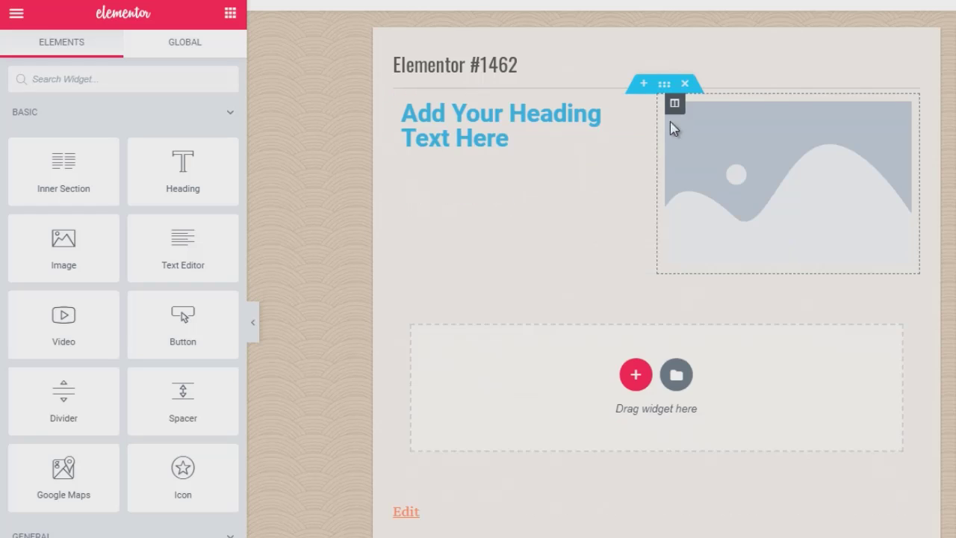
Step: Delete the heading-and-image section and open the template Library on its Blocks tab
click(684, 84)
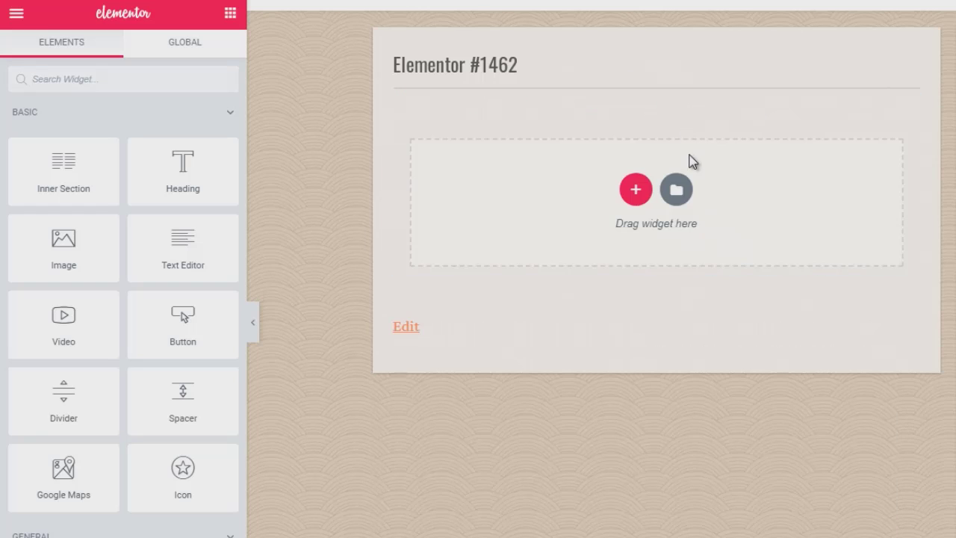
click(676, 193)
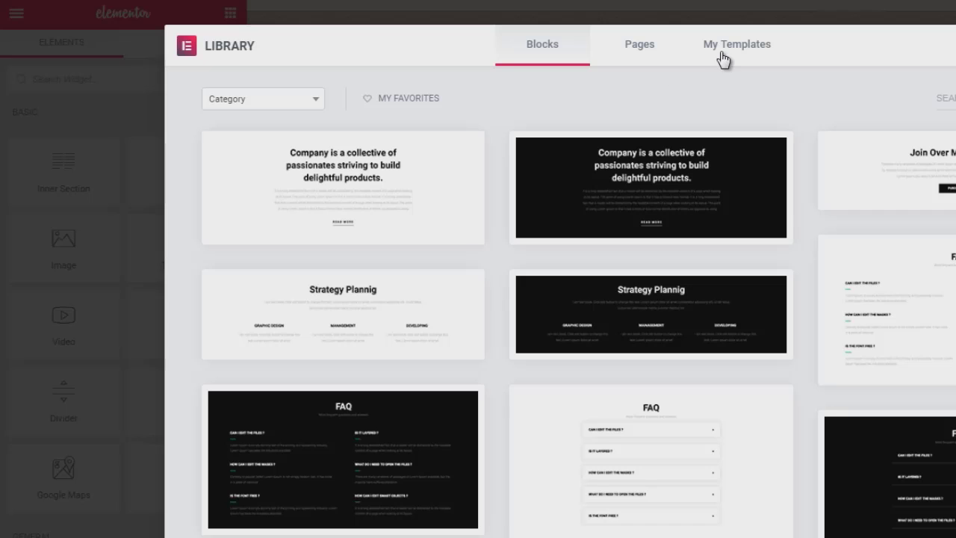
Step: Switch the Library to its Pages templates and scroll down to the Coming Soon designs
click(641, 54)
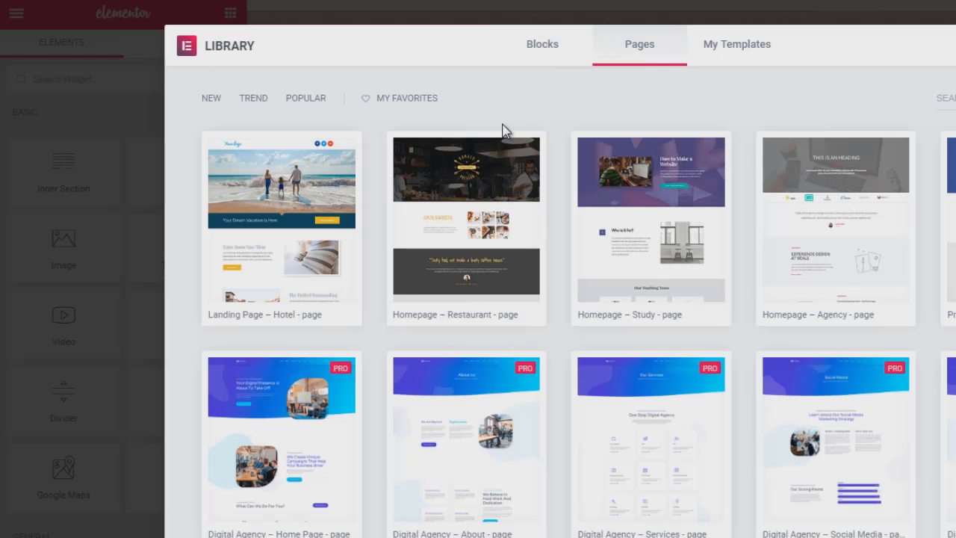
scroll(579, 299, down, 7)
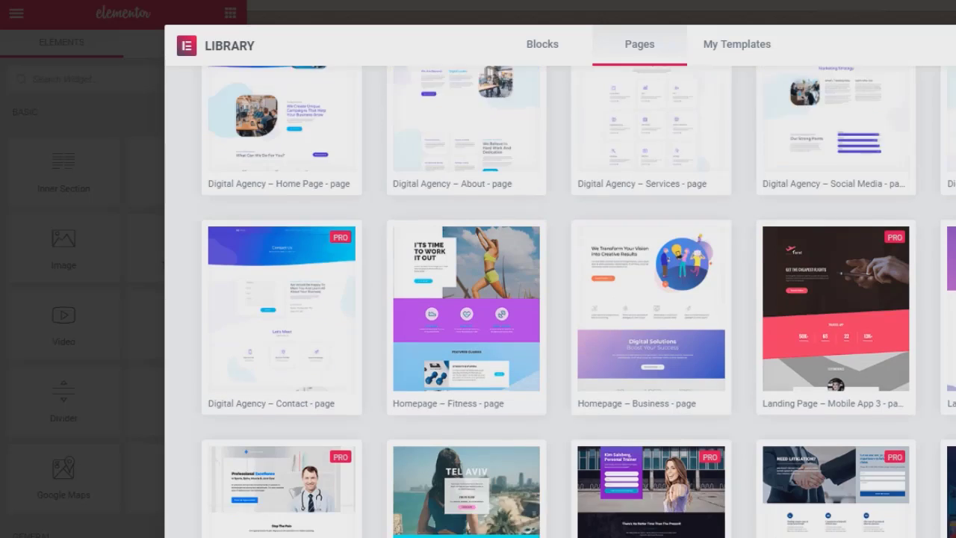
scroll(579, 298, down, 10)
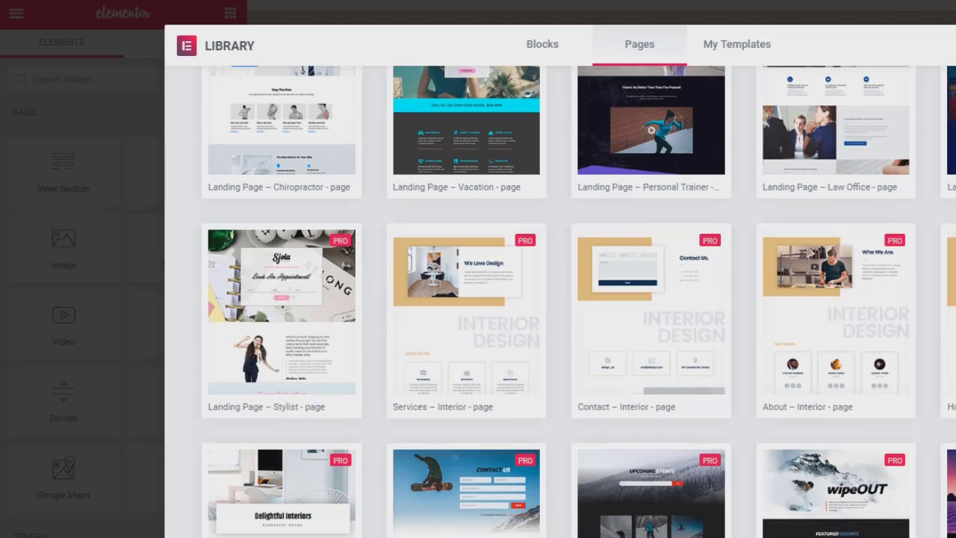
scroll(579, 299, down, 12)
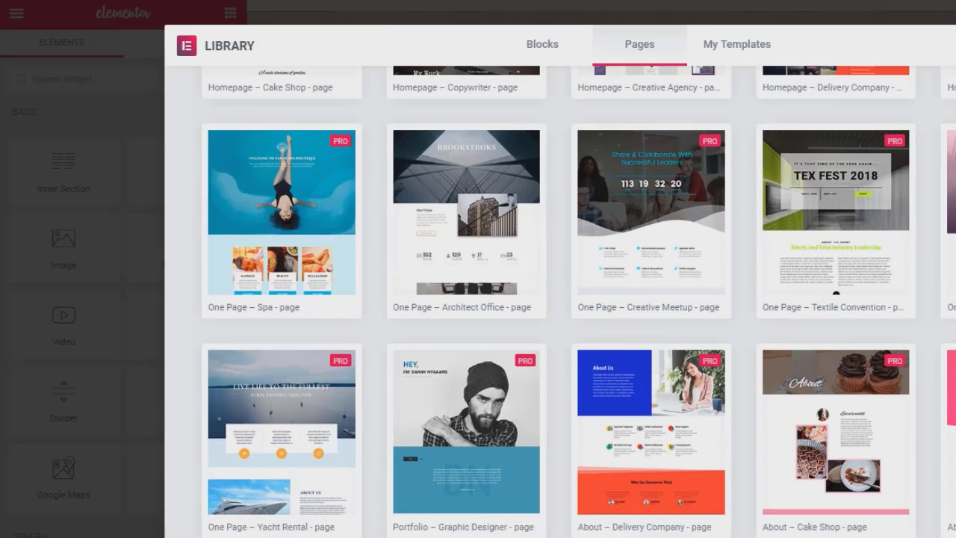
scroll(579, 299, down, 5)
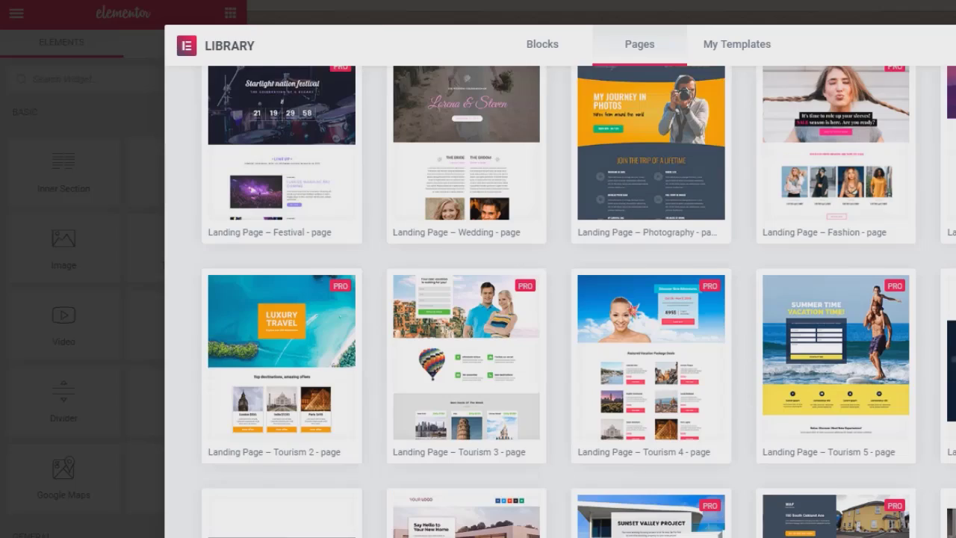
scroll(579, 299, down, 8)
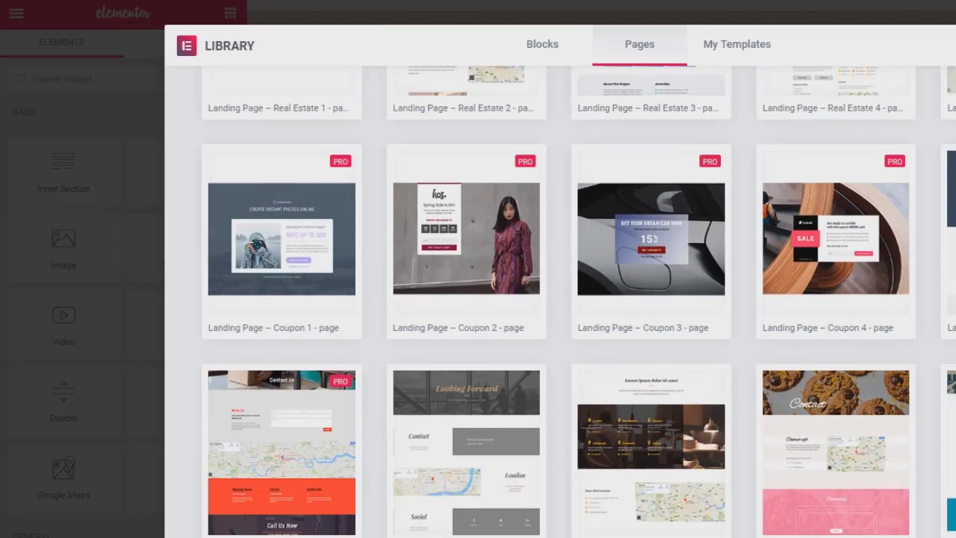
scroll(579, 299, down, 7)
scroll(579, 298, up, 4)
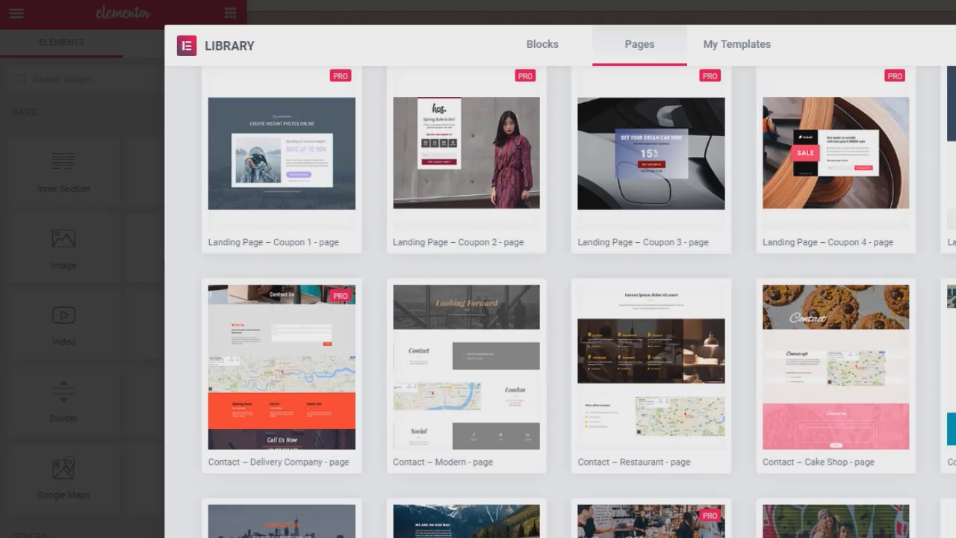
scroll(579, 299, down, 9)
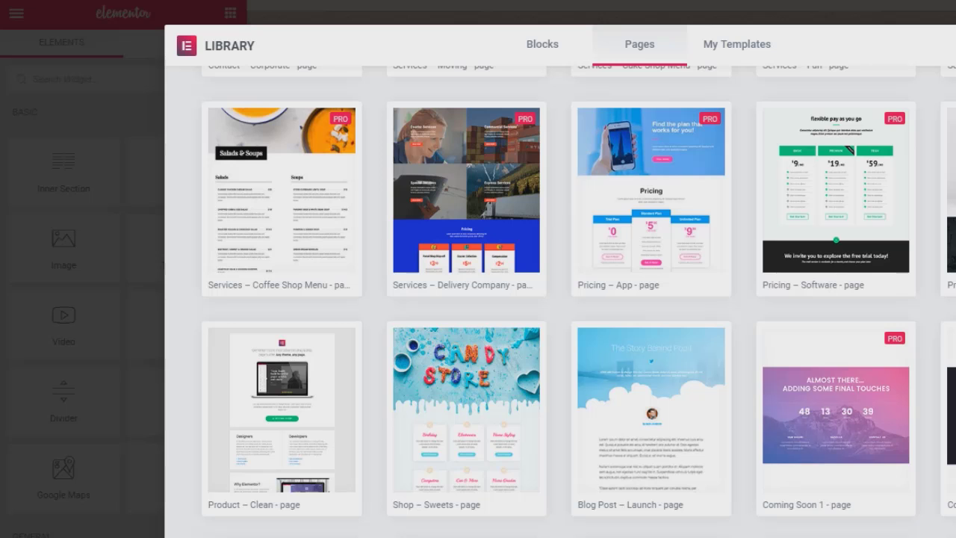
scroll(579, 299, down, 2)
scroll(579, 298, up, 3)
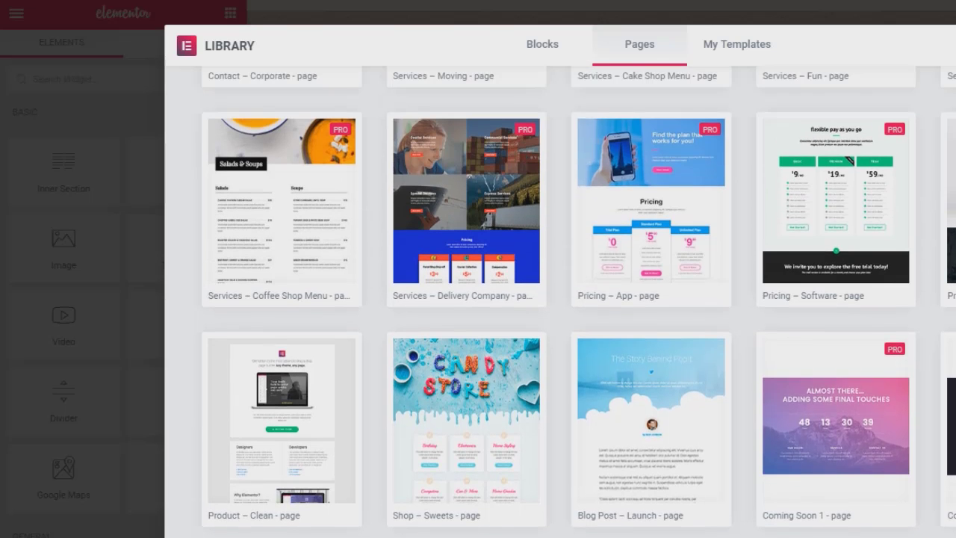
scroll(579, 302, up, 1)
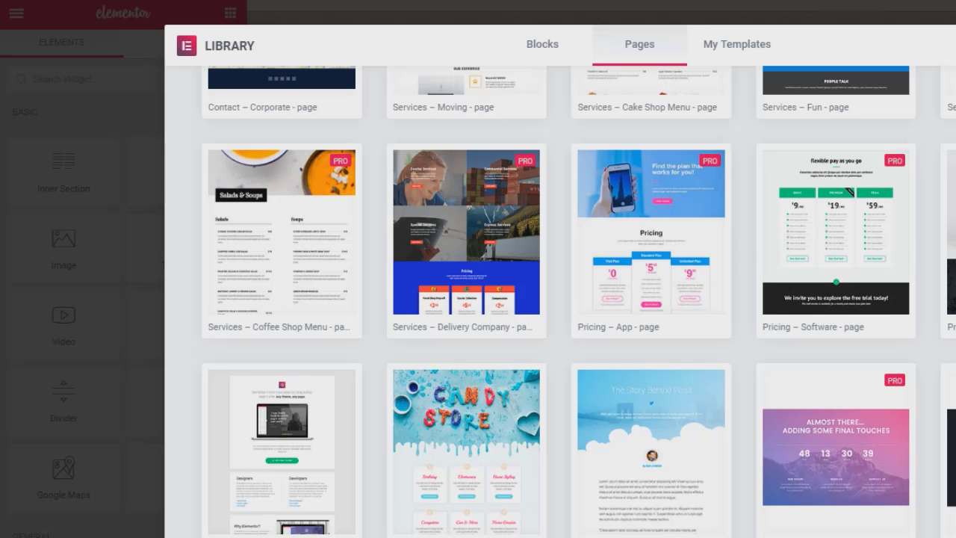
scroll(579, 302, down, 5)
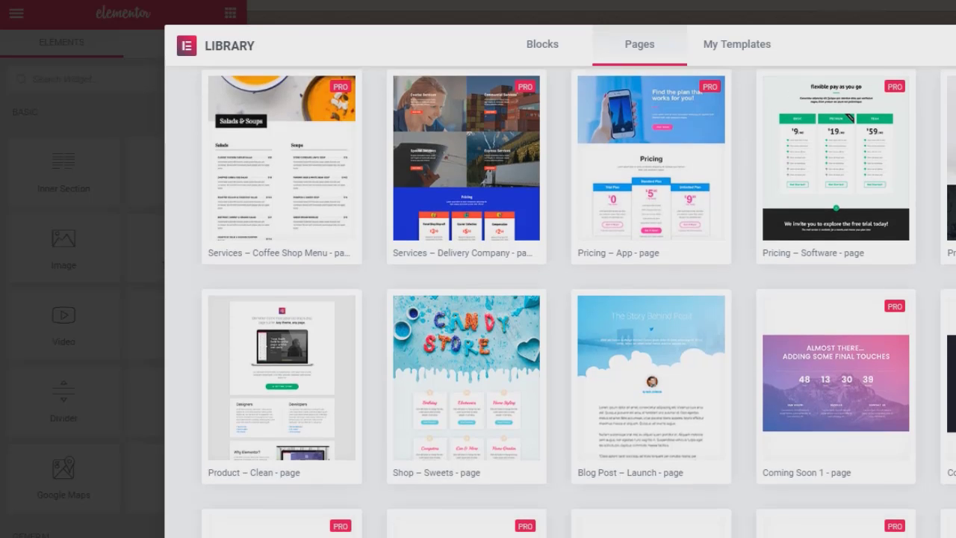
scroll(805, 361, down, 4)
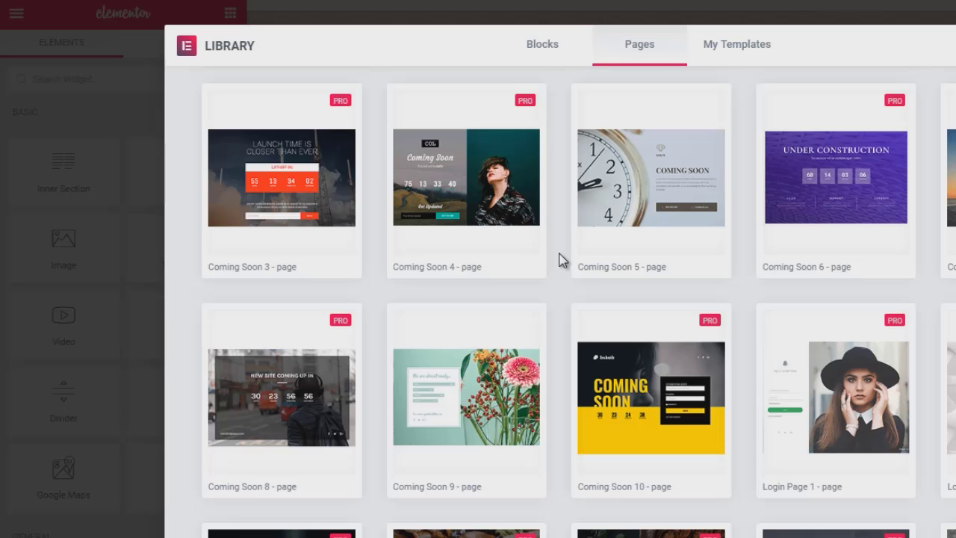
Step: Insert the free 'Coming Soon 5' page template into the page
mouse_move(489, 185)
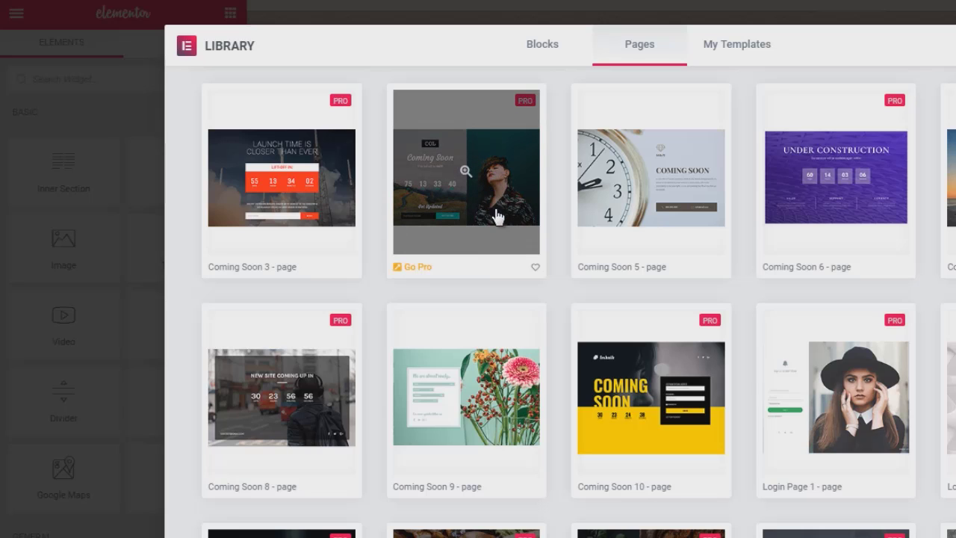
mouse_move(710, 256)
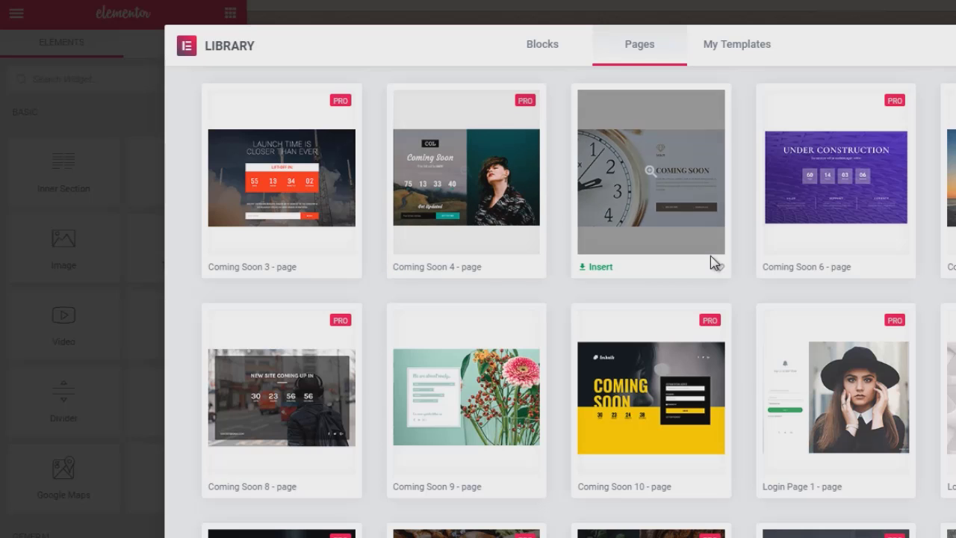
click(600, 271)
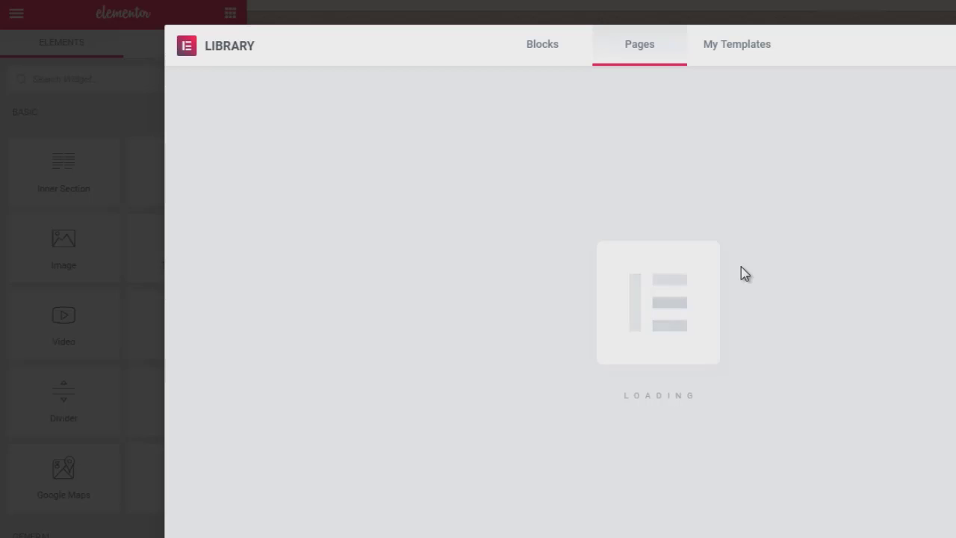